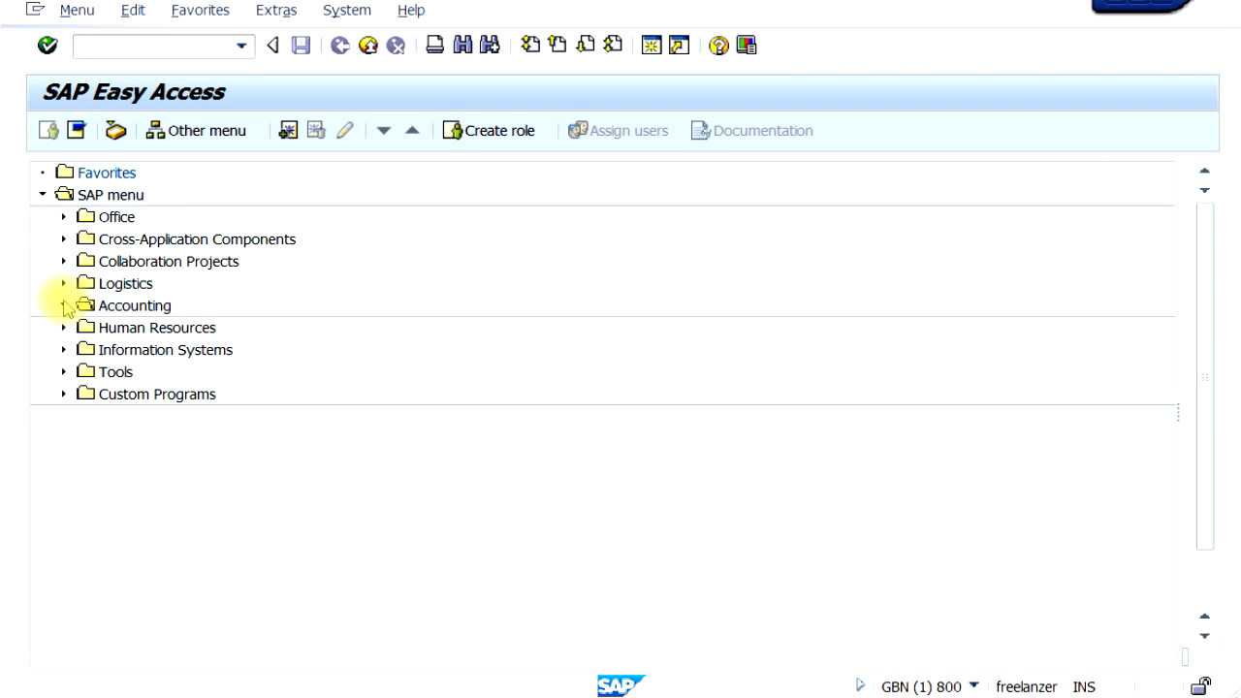
# Expand Accounting down to G/L Accounts > Individual Processing, revealing FS00, FSP0 and FSS0
pyautogui.click(64, 307)
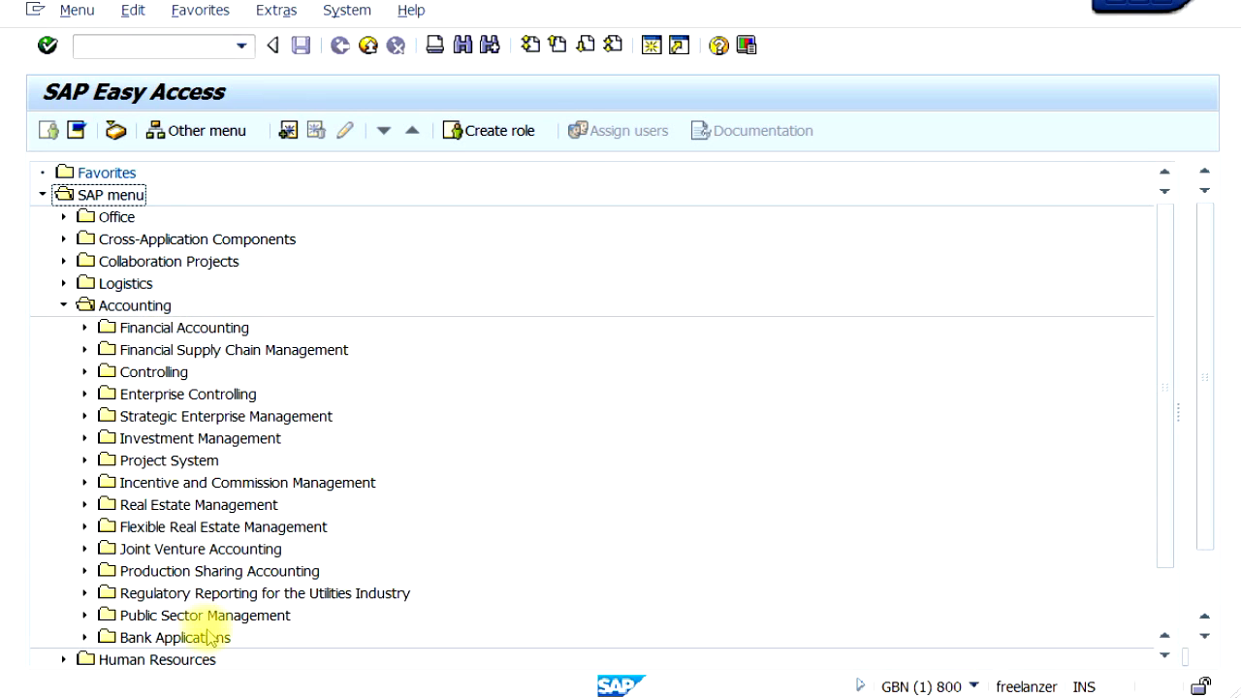
pyautogui.click(85, 329)
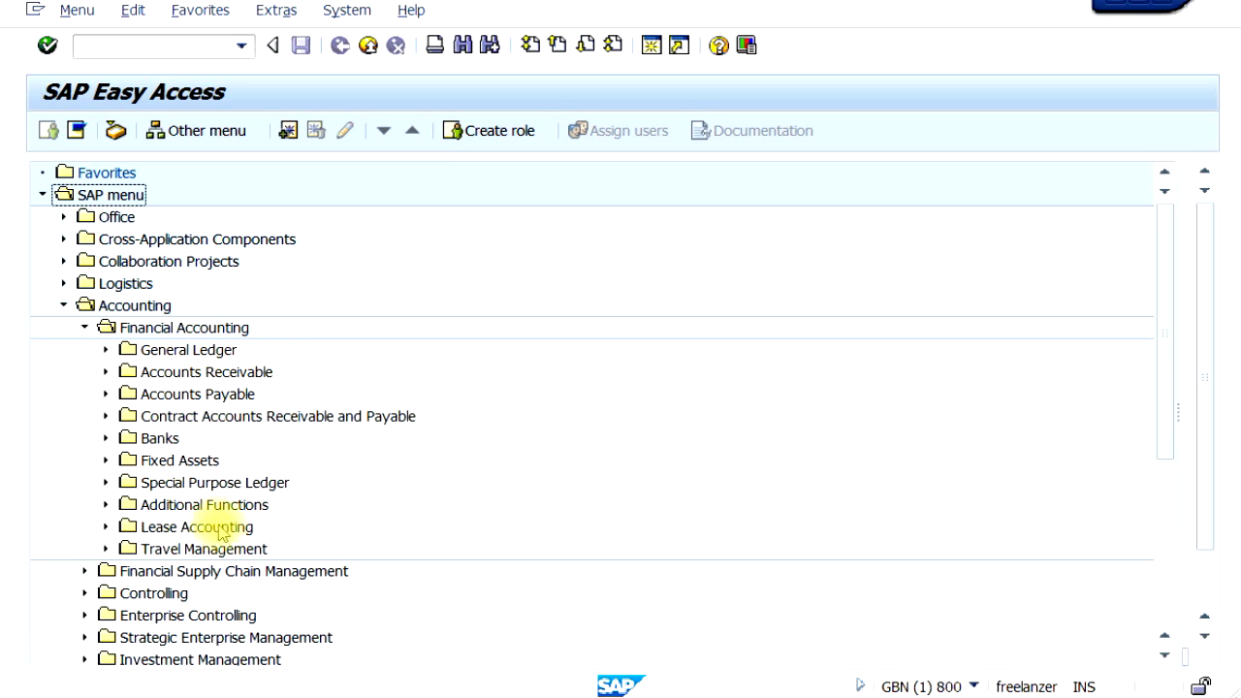
pyautogui.click(106, 350)
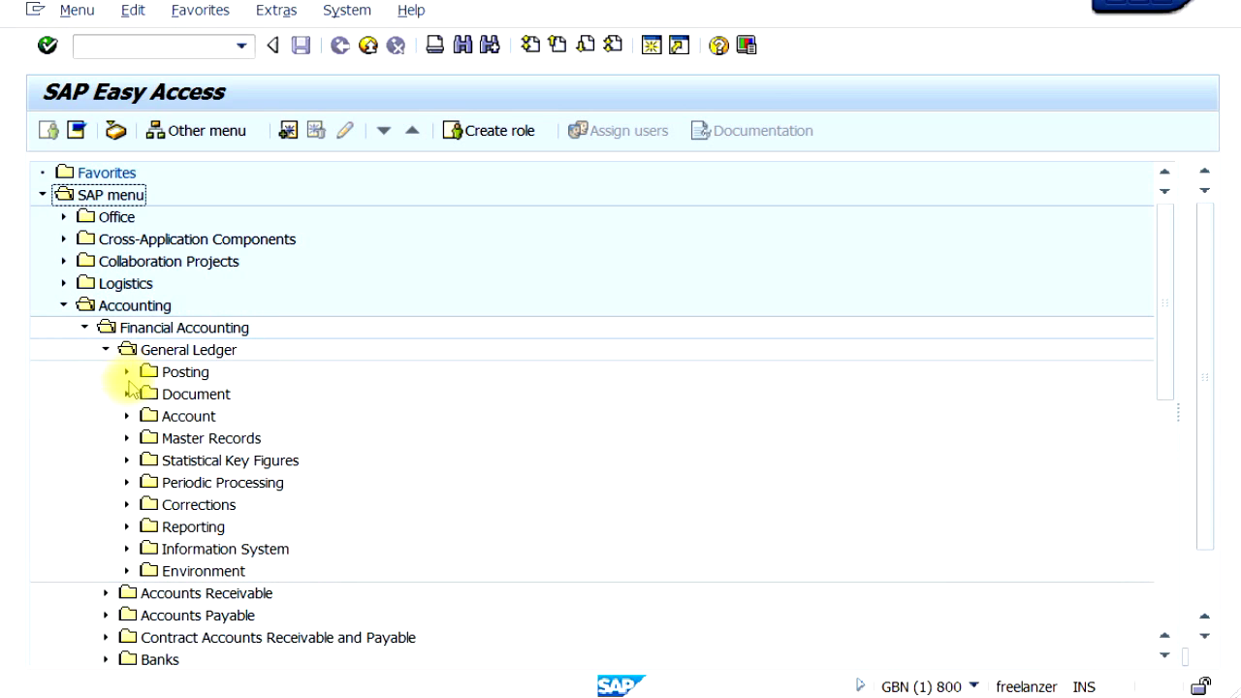
pyautogui.click(126, 439)
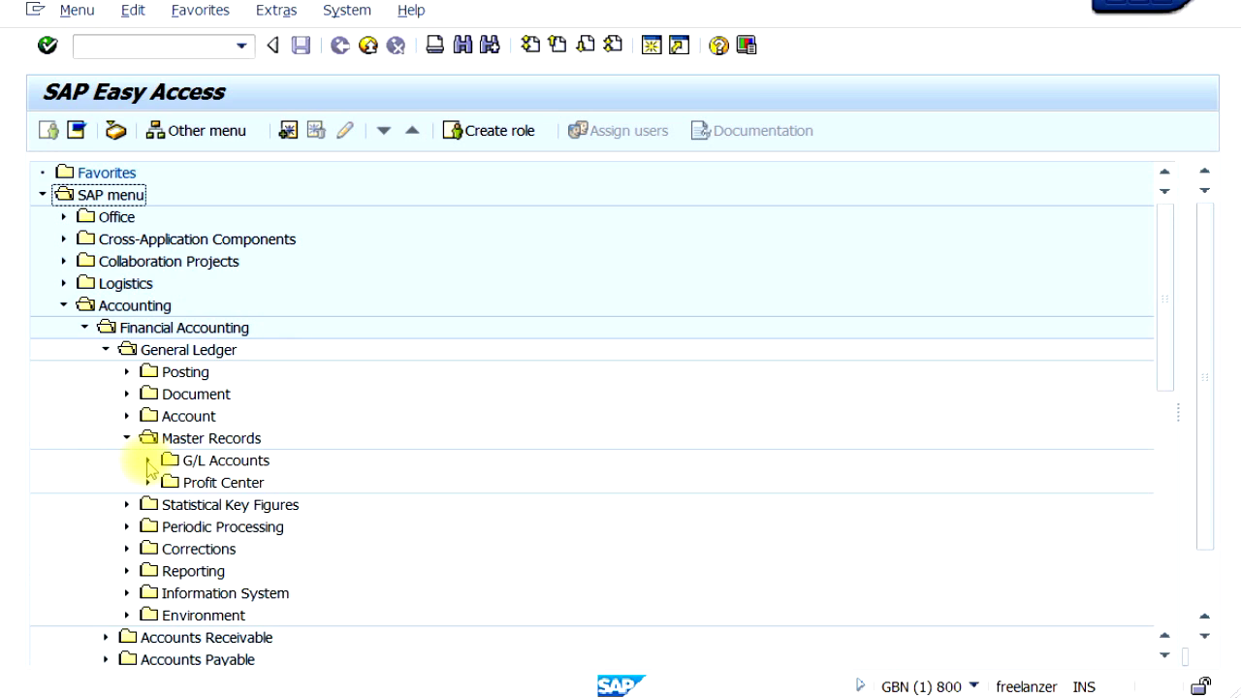
pyautogui.click(147, 461)
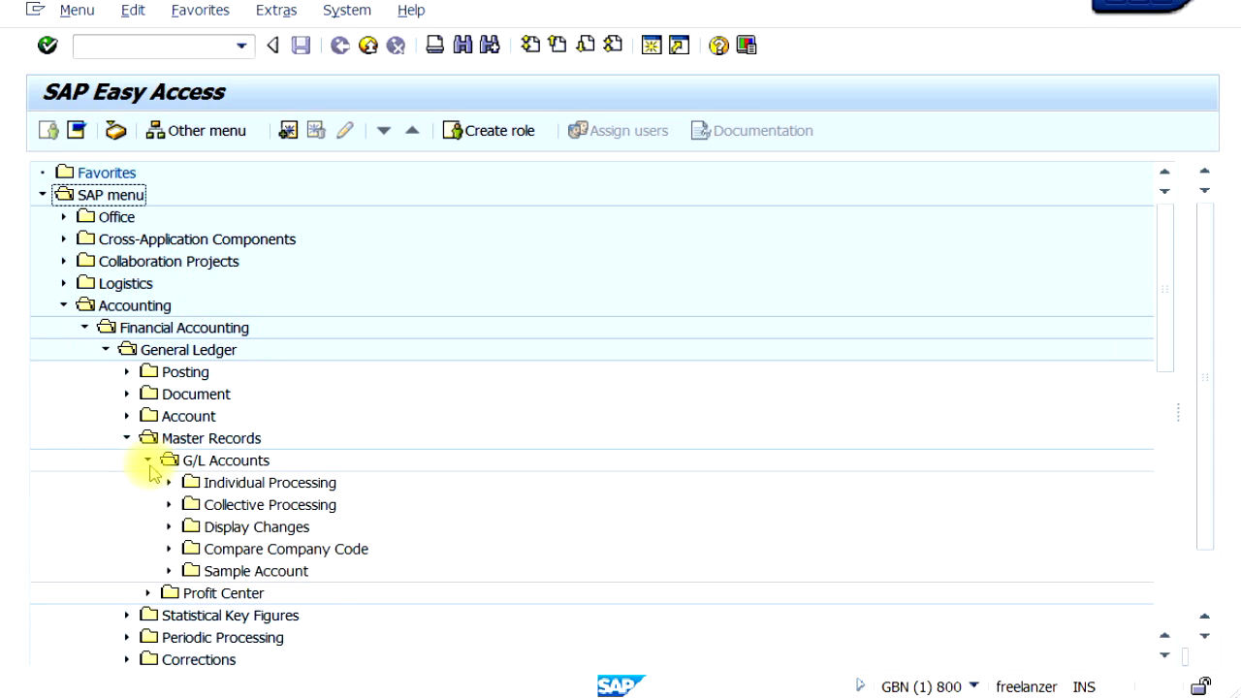
pyautogui.click(168, 482)
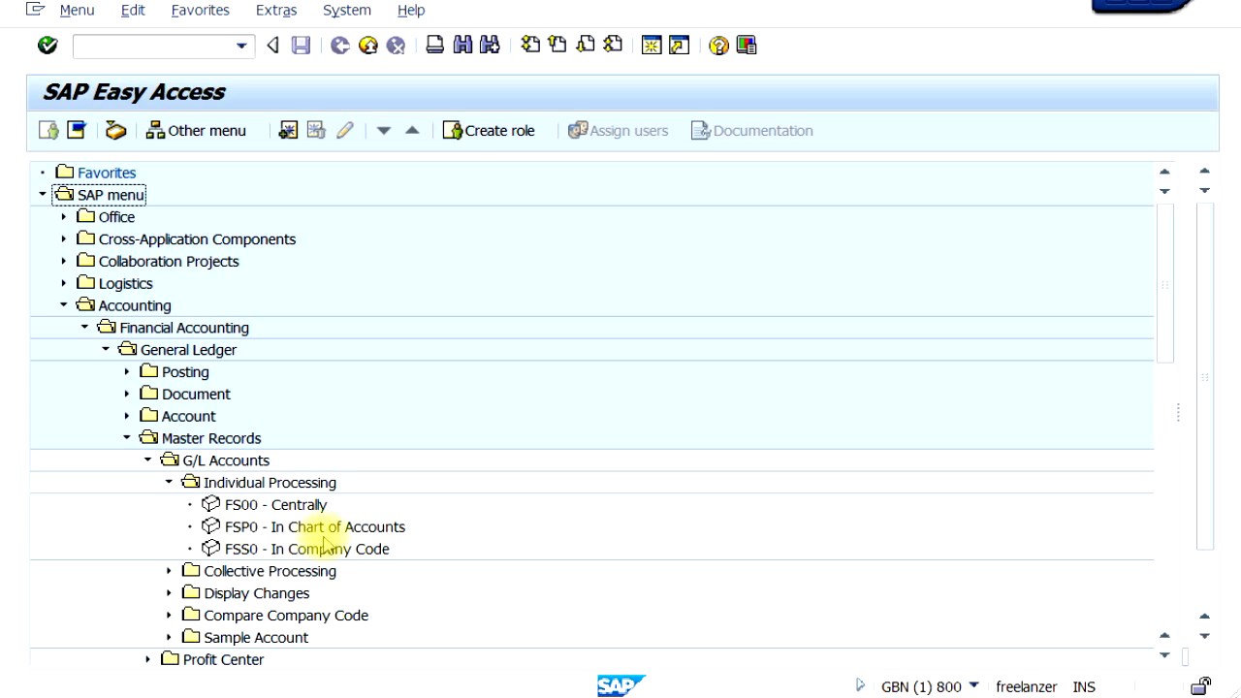
pyautogui.doubleClick(245, 528)
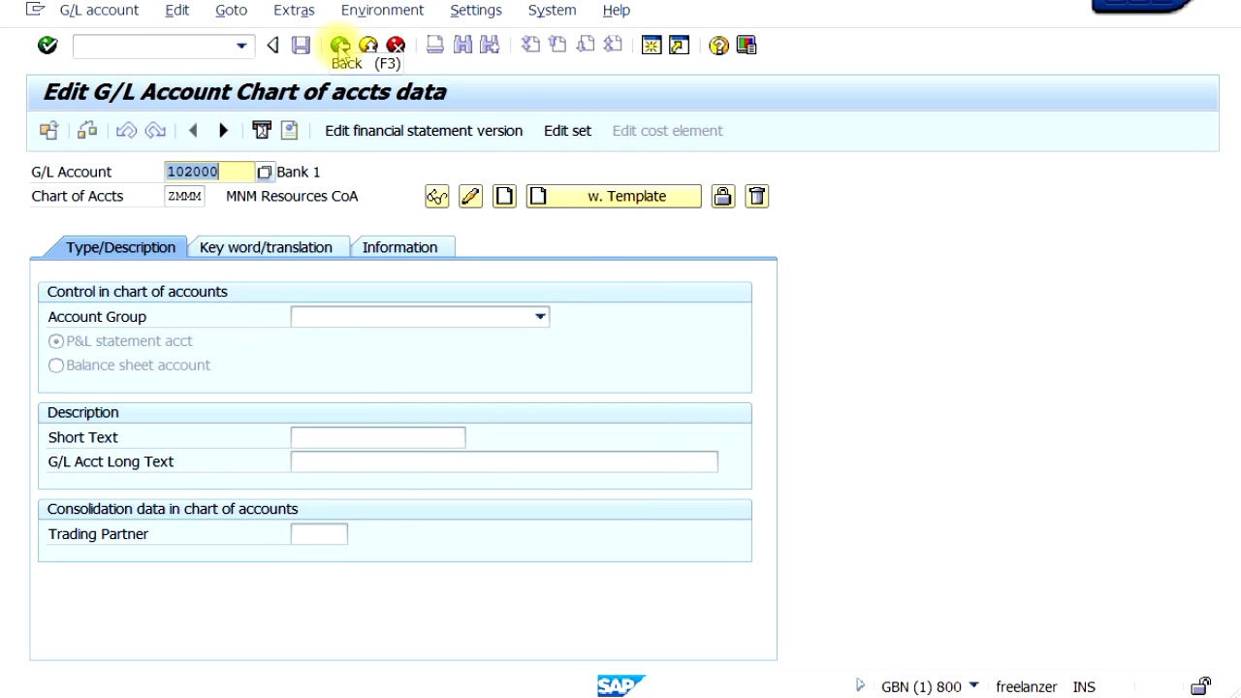
pyautogui.click(339, 45)
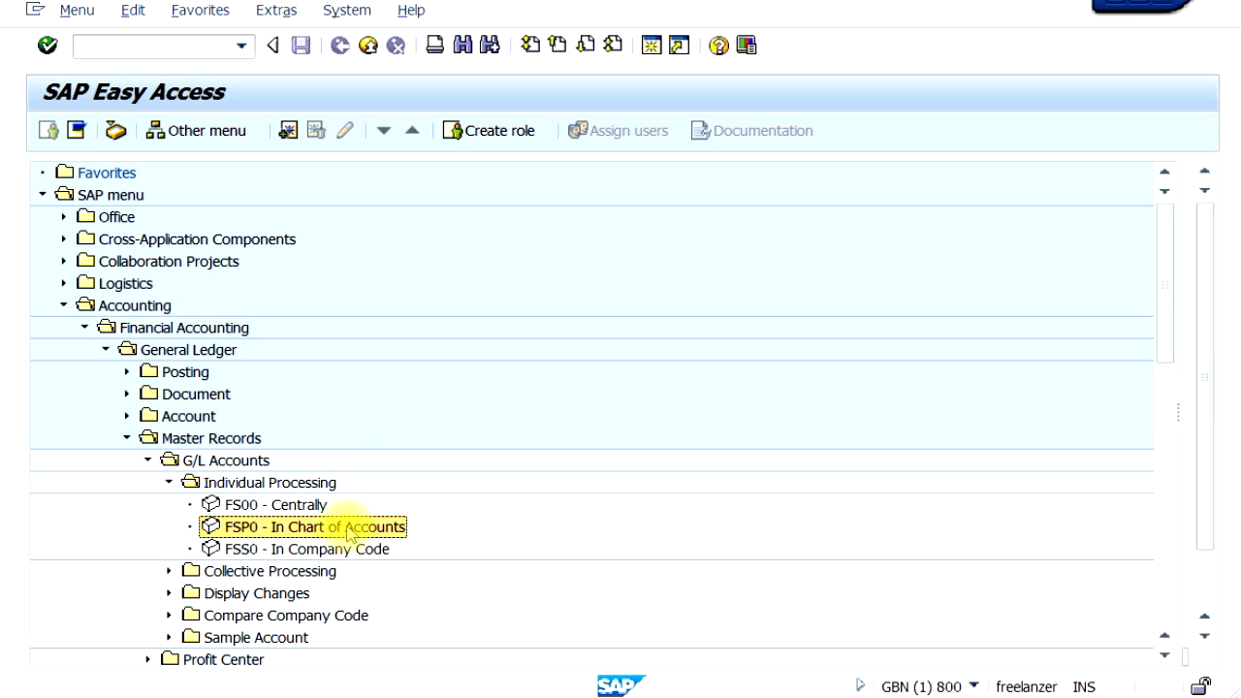
# Add FSP0 In Chart of Accounts to Favorites from its context menu
pyautogui.rightClick(290, 535)
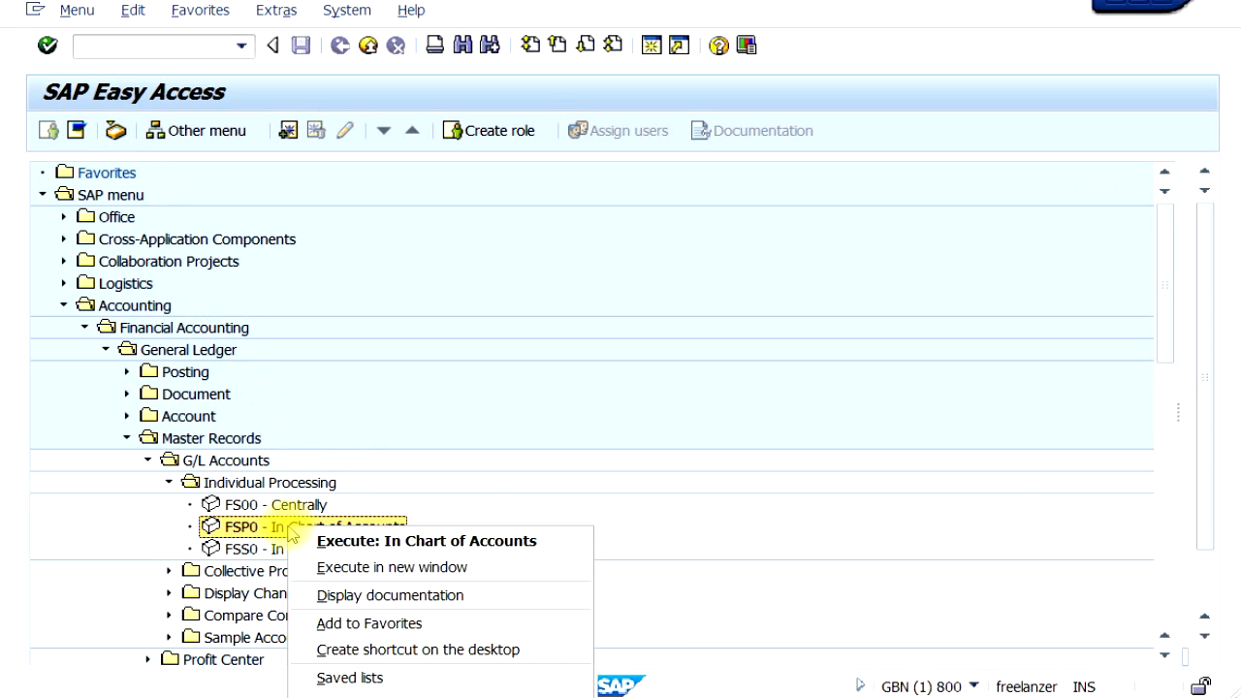
pyautogui.click(358, 623)
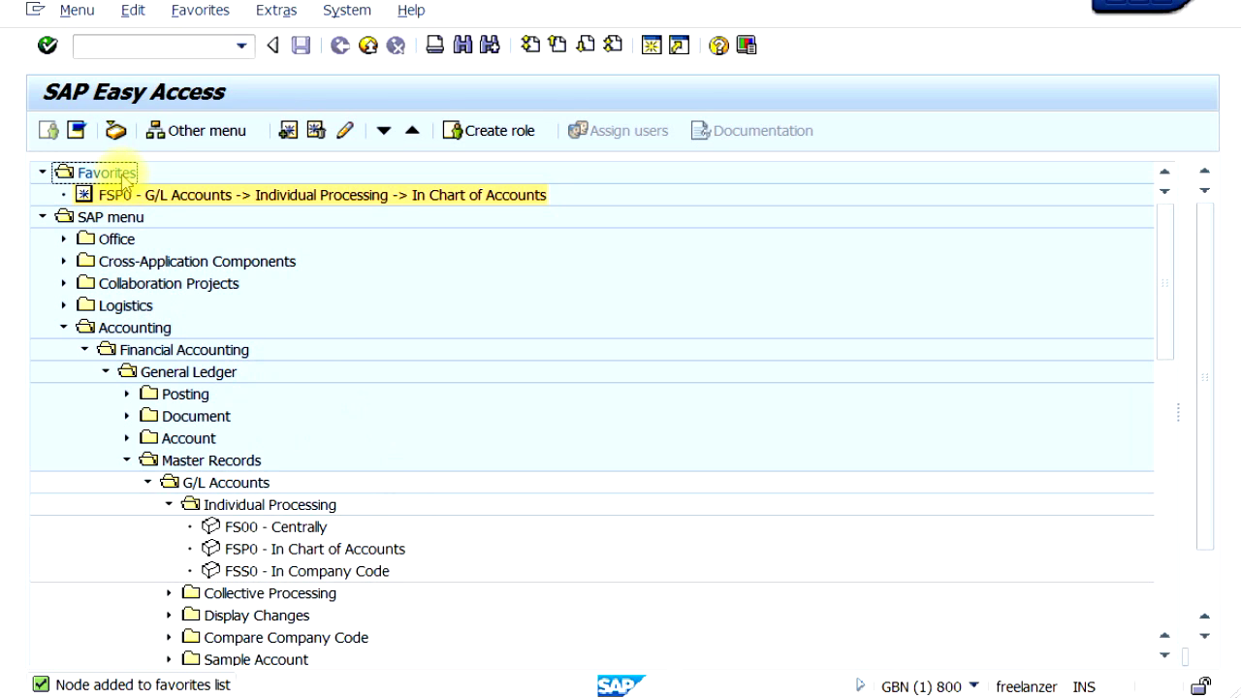
# Insert transaction FSS0 into Favorites by code, then collapse the Favorites folder
pyautogui.rightClick(123, 179)
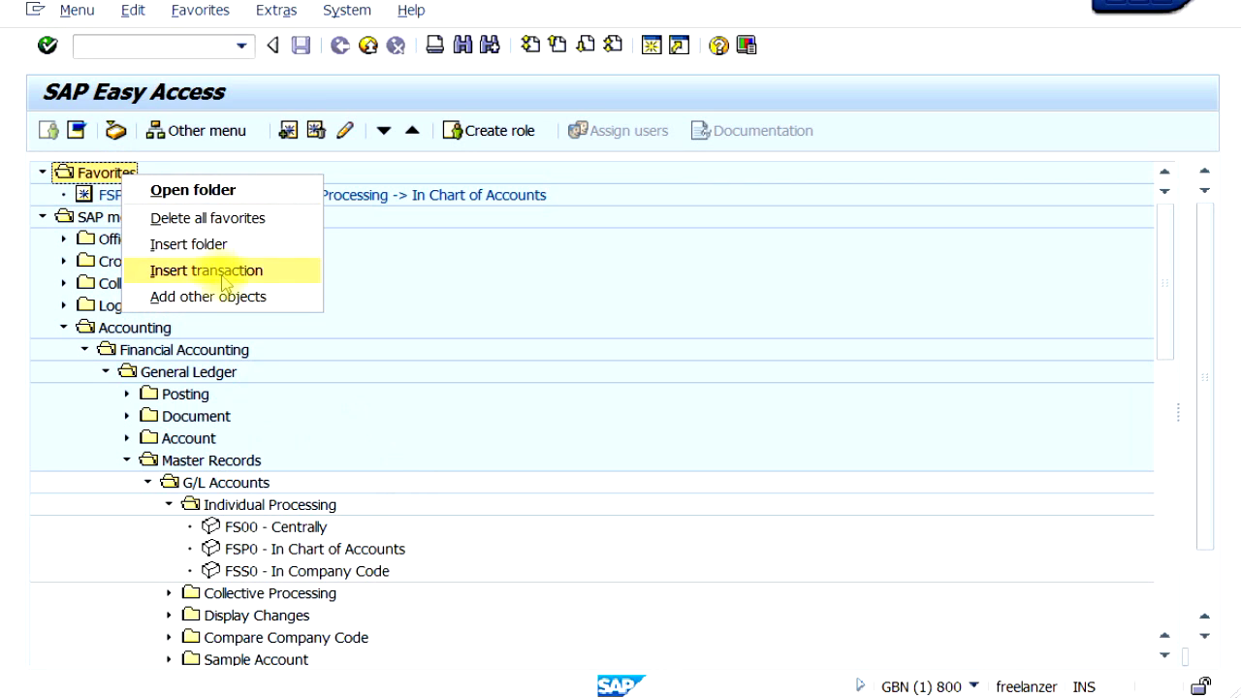
pyautogui.click(236, 276)
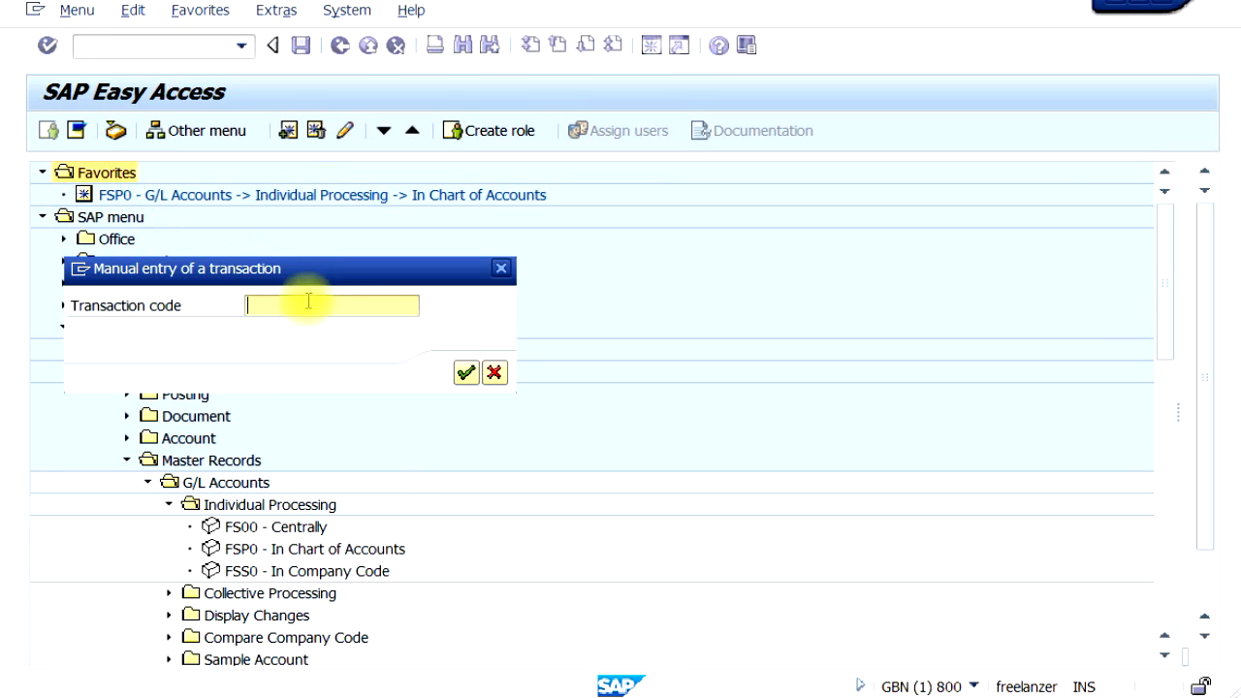
pyautogui.write('F')
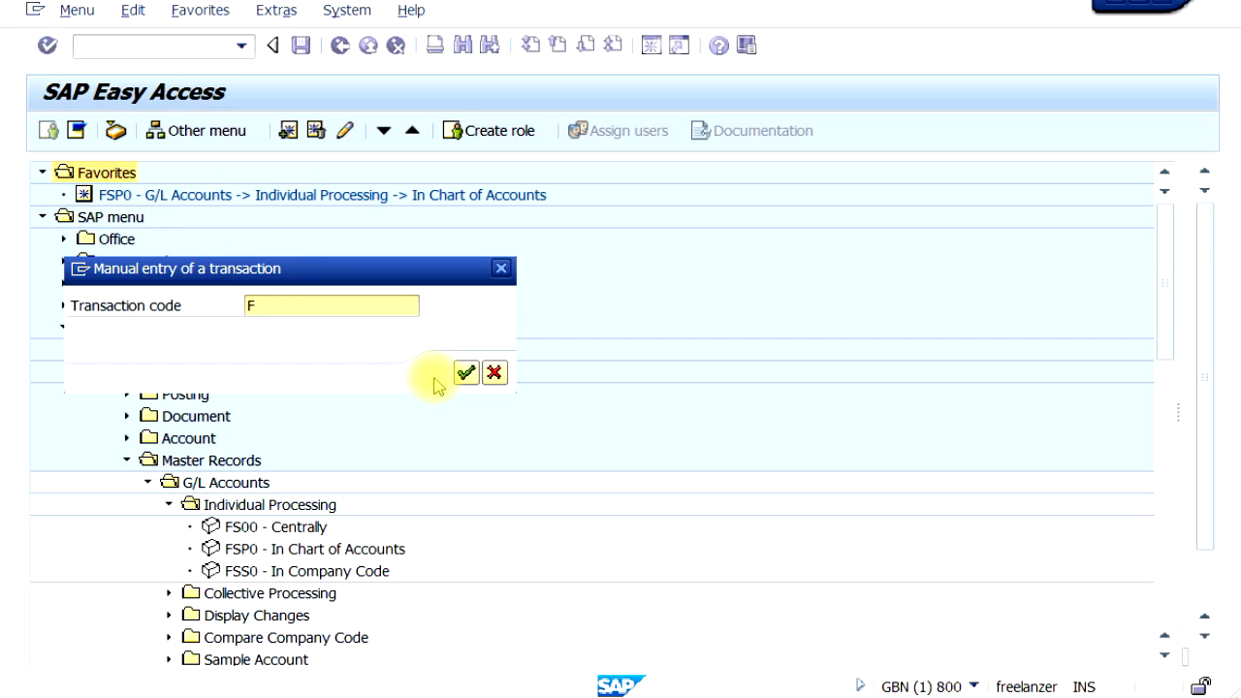
pyautogui.write('ss0')
pyautogui.press('Return')
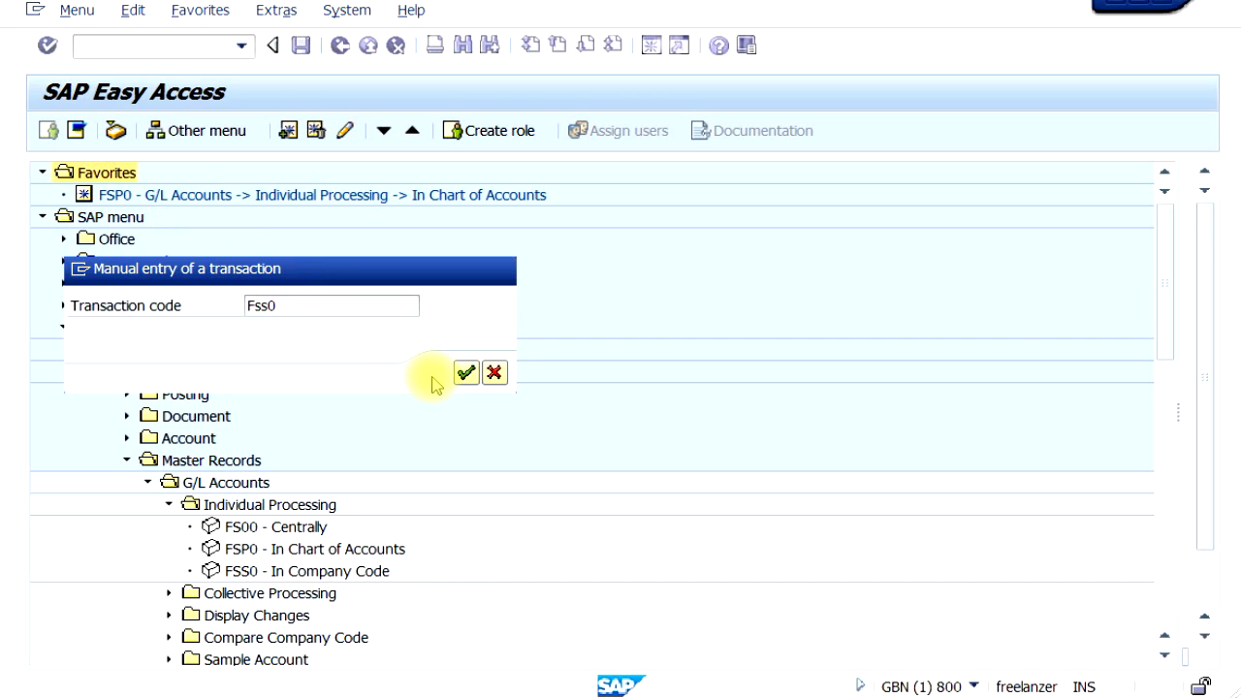
pyautogui.click(42, 172)
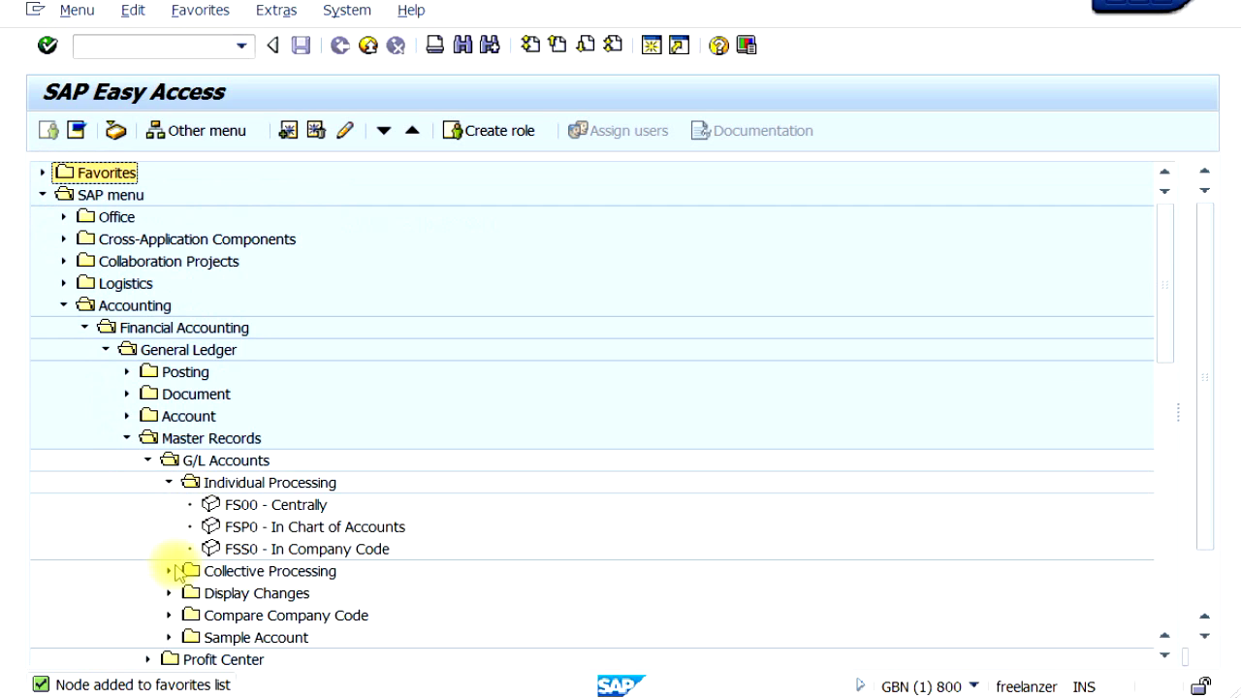
# Collapse the SAP menu tree and expand Favorites to show its entries
pyautogui.click(251, 580)
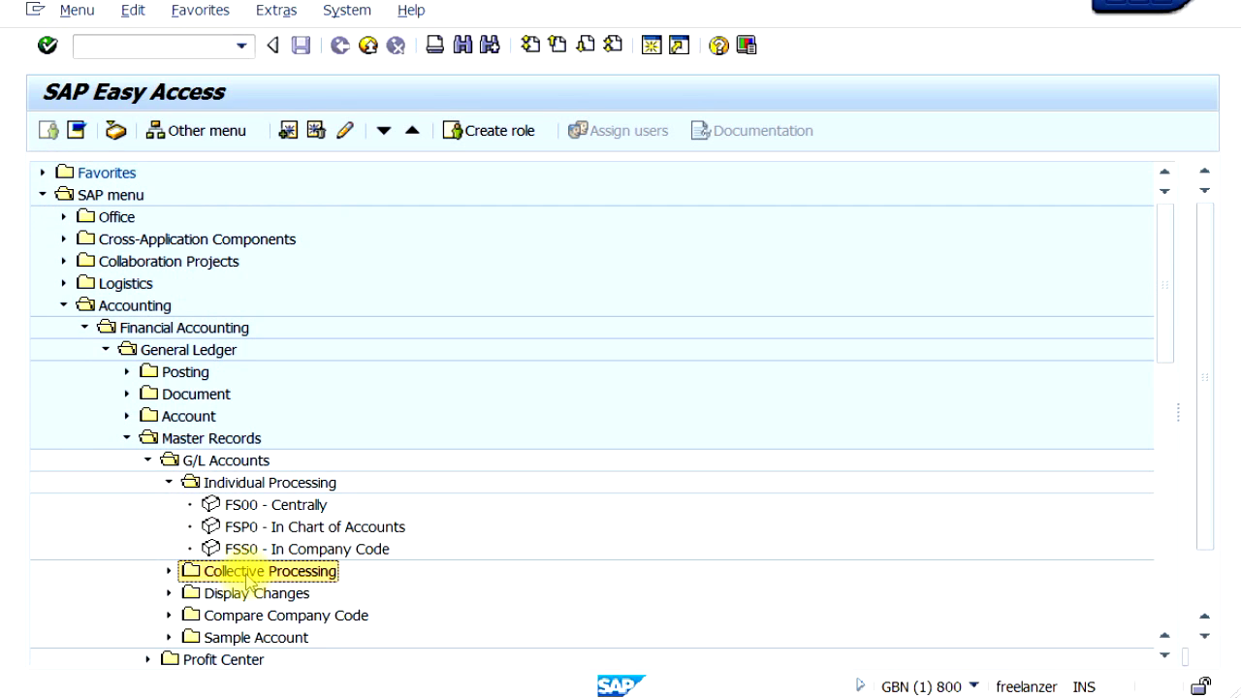
pyautogui.click(169, 572)
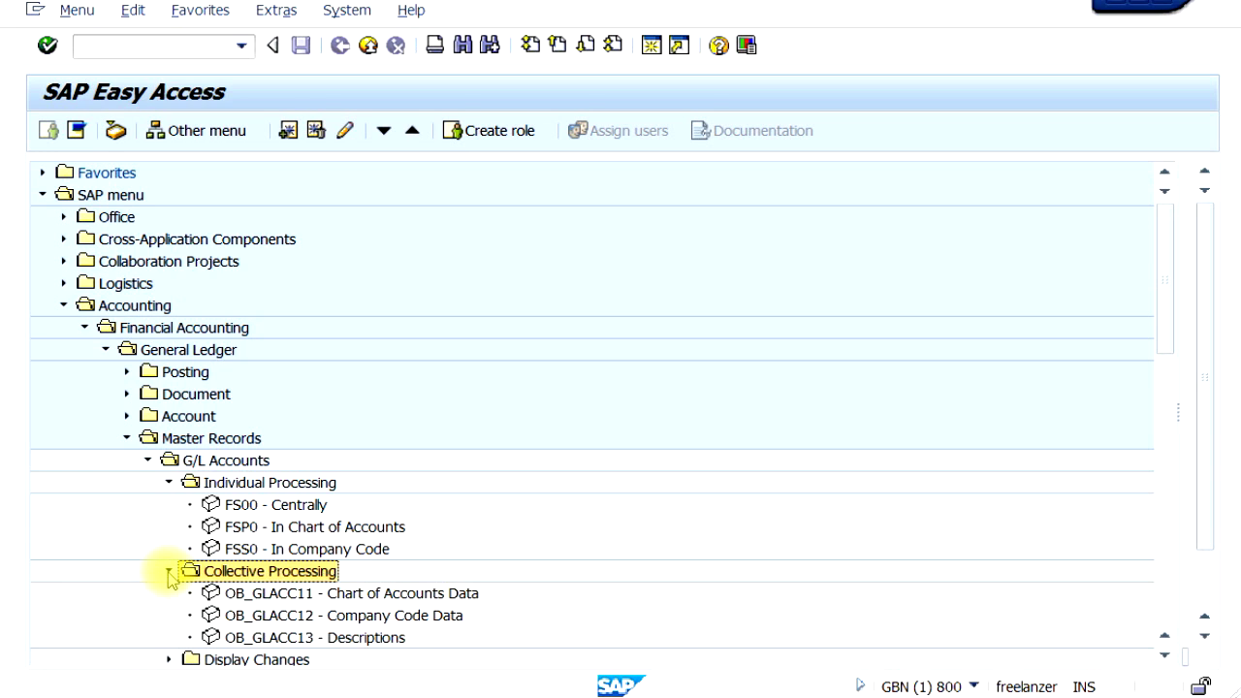
pyautogui.click(42, 195)
pyautogui.click(41, 171)
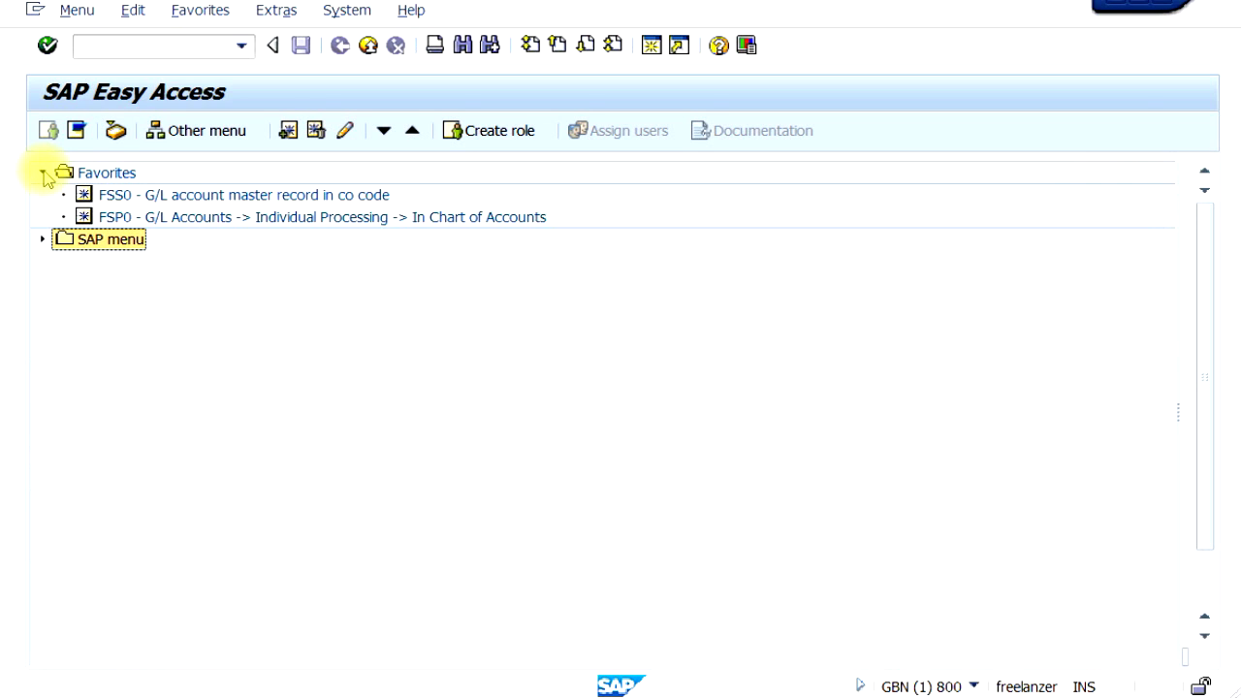
# Create a 'GL Transactions' folder under Favorites and drag FSS0 into it
pyautogui.click(97, 178)
pyautogui.rightClick(99, 178)
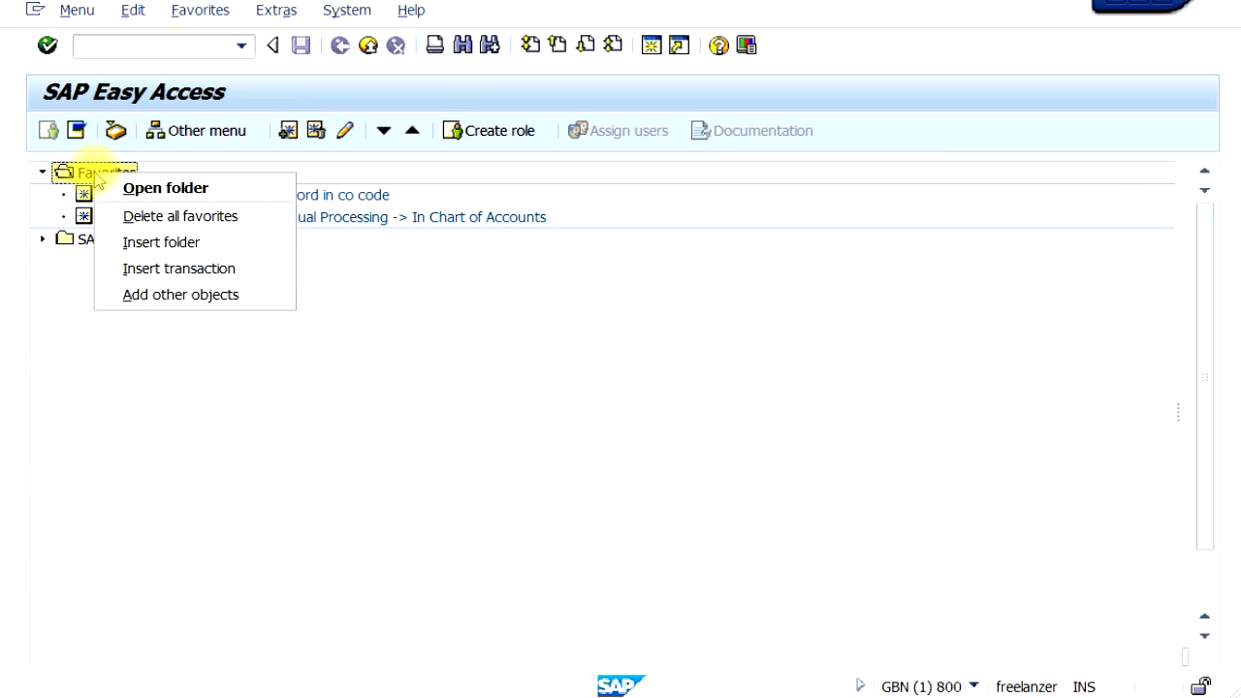
pyautogui.click(166, 242)
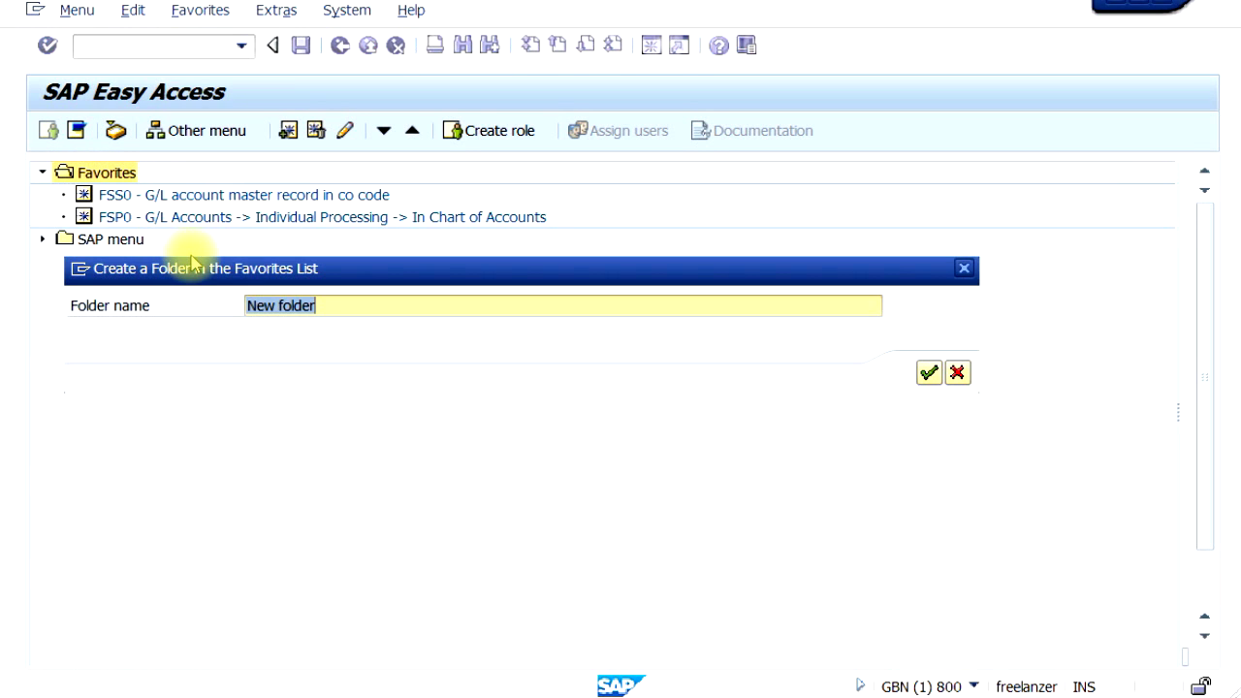
pyautogui.write('GL T')
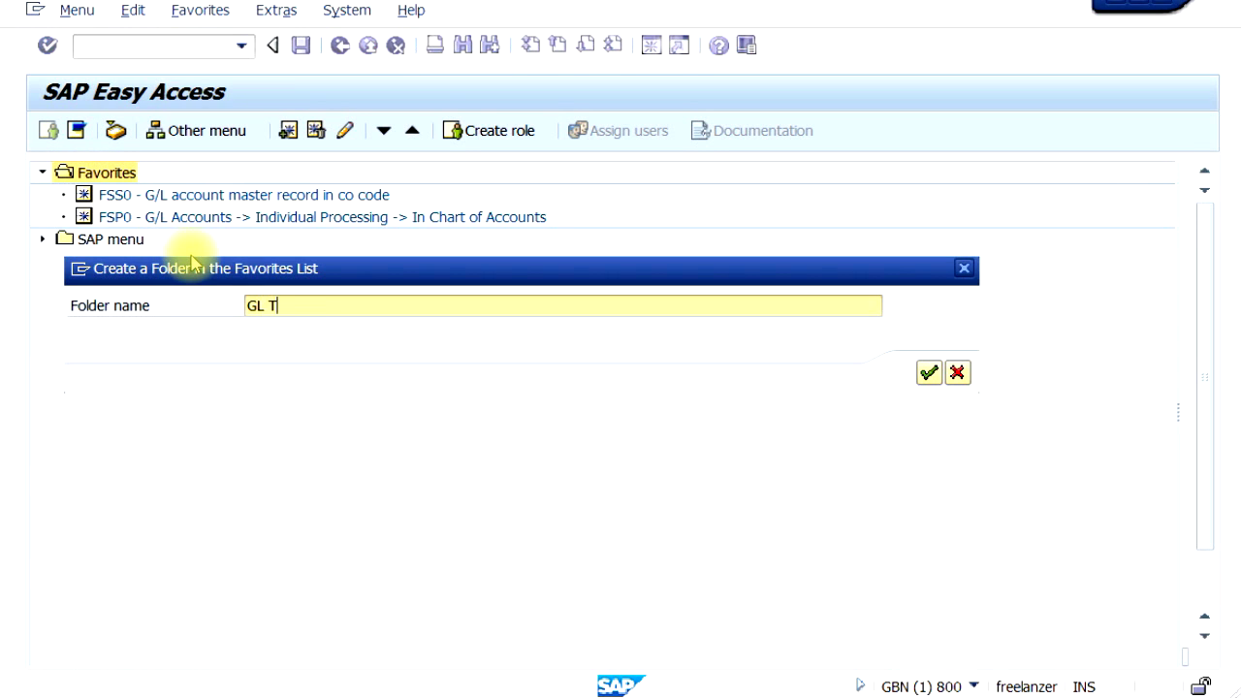
pyautogui.write('ransactions')
pyautogui.press('Return')
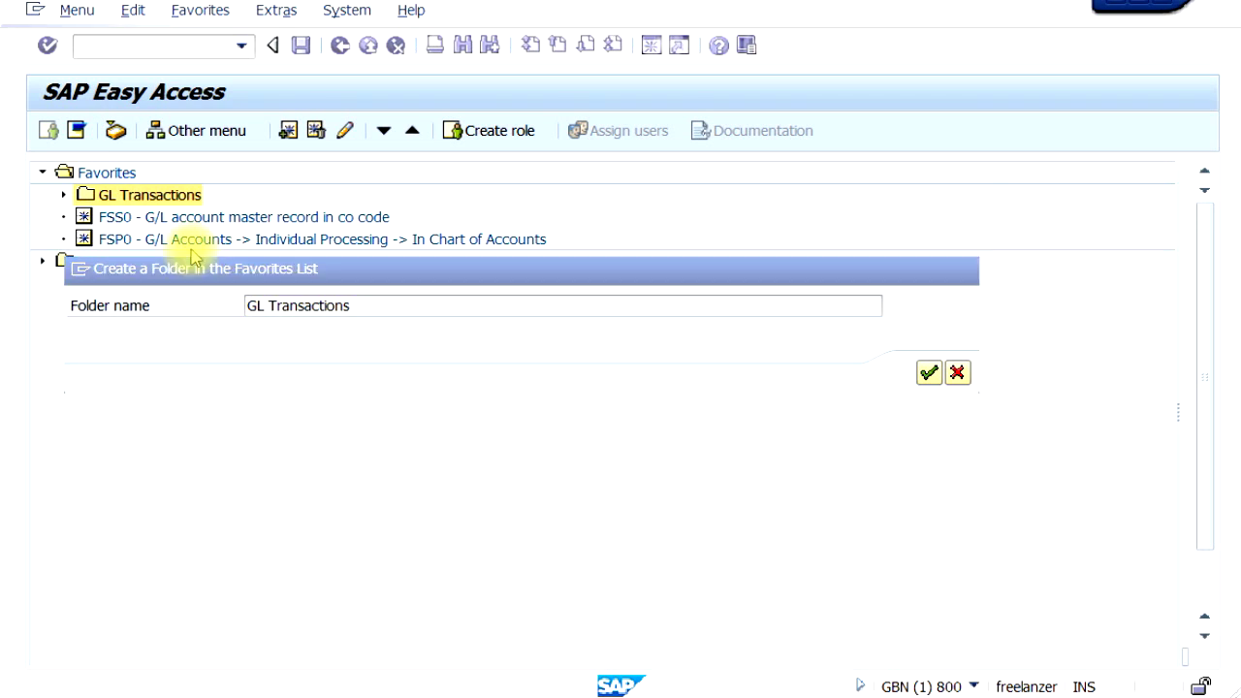
pyautogui.click(121, 219)
pyautogui.moveTo(121, 223); pyautogui.dragTo(161, 193)
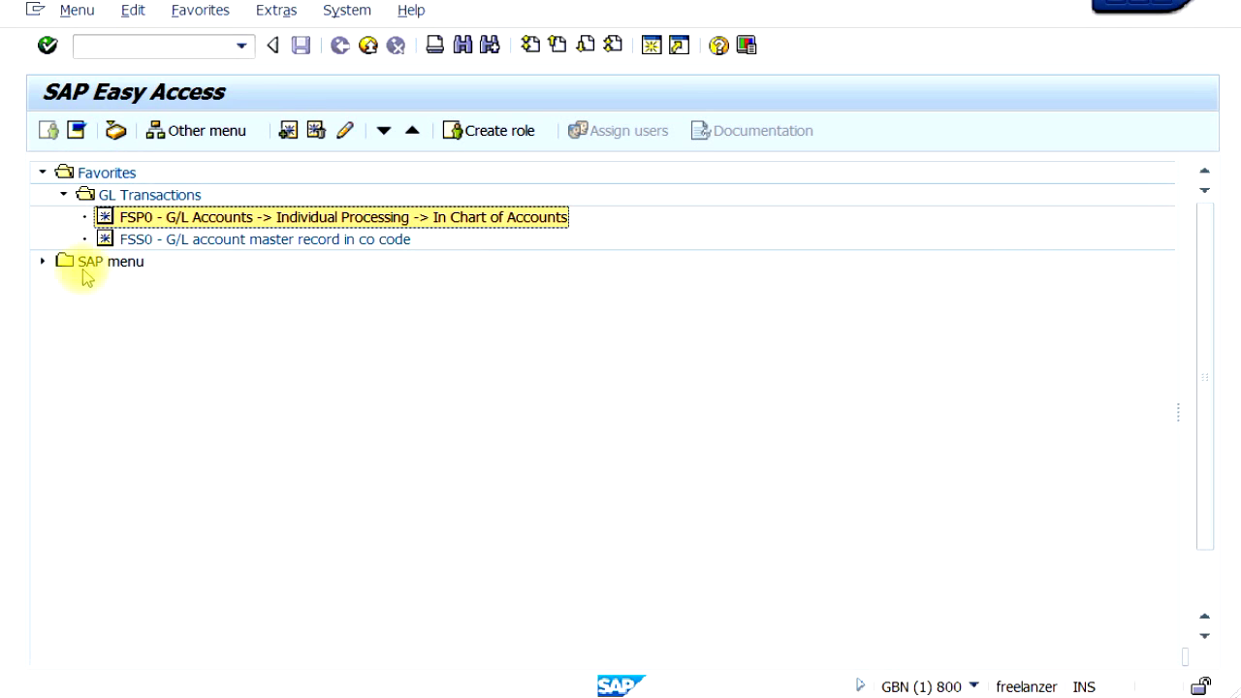
# Re-expand the SAP menu and browse the Information System, Reporting and General Ledger Reports folders
pyautogui.click(43, 262)
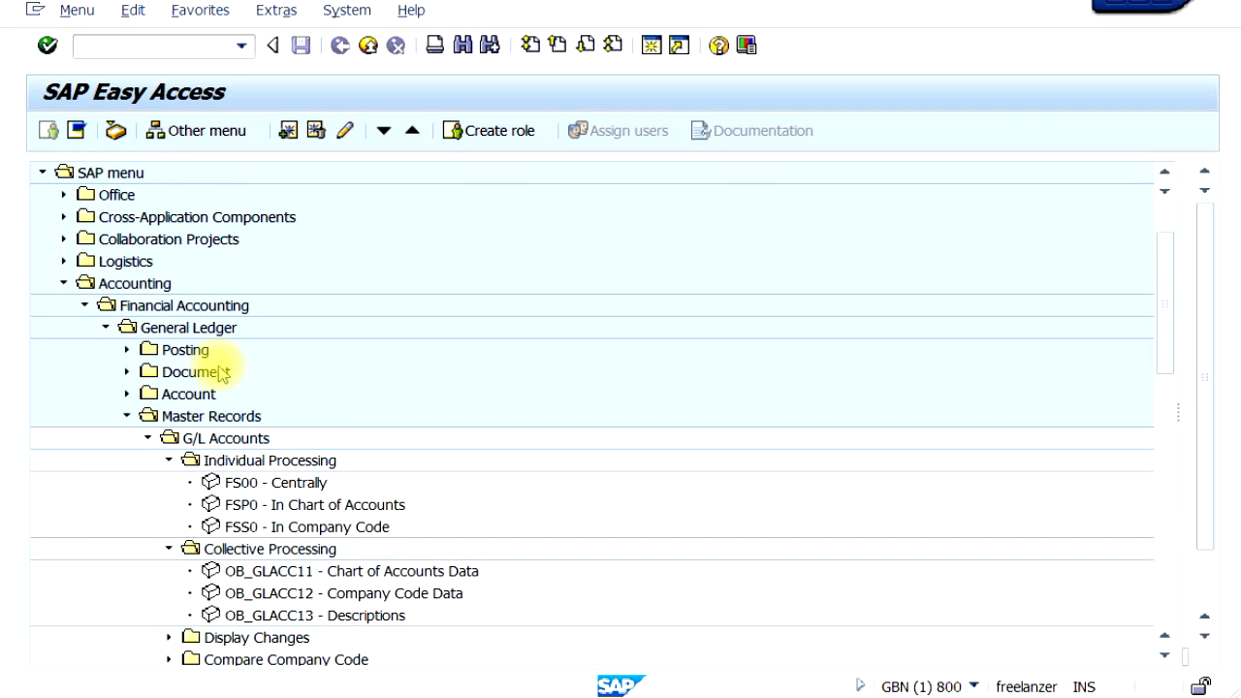
pyautogui.scroll(-4, 221, 402)
pyautogui.scroll(-4, 225, 405)
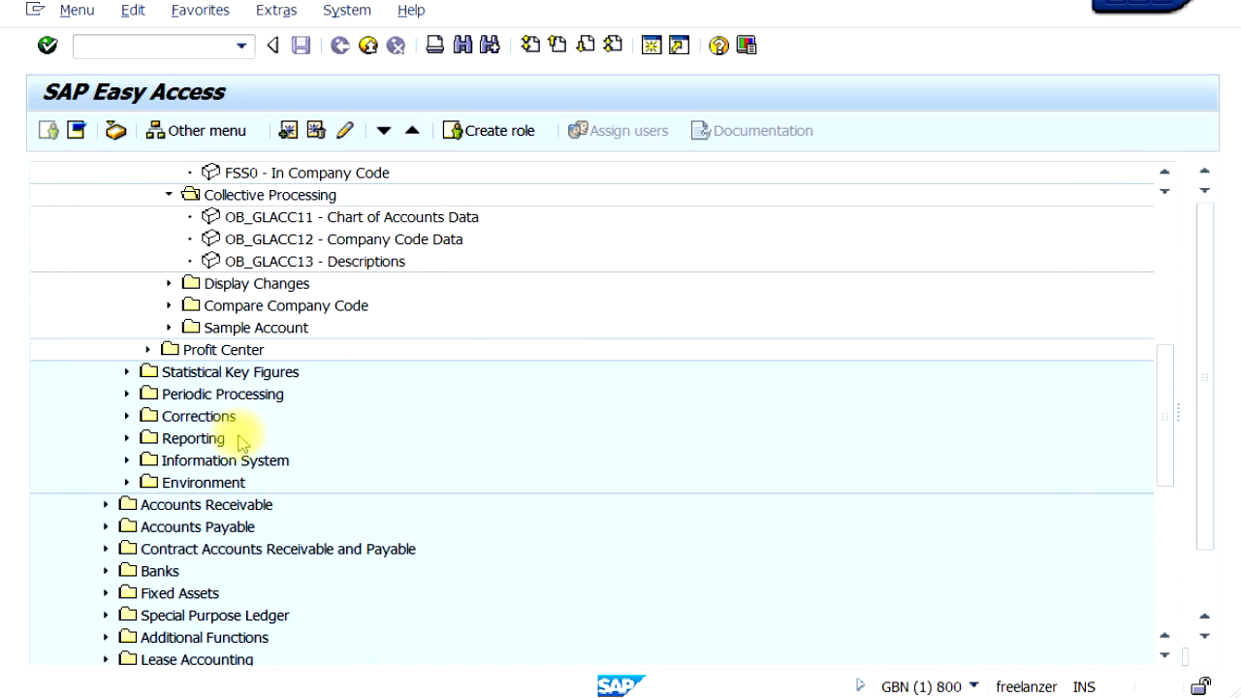
pyautogui.click(126, 462)
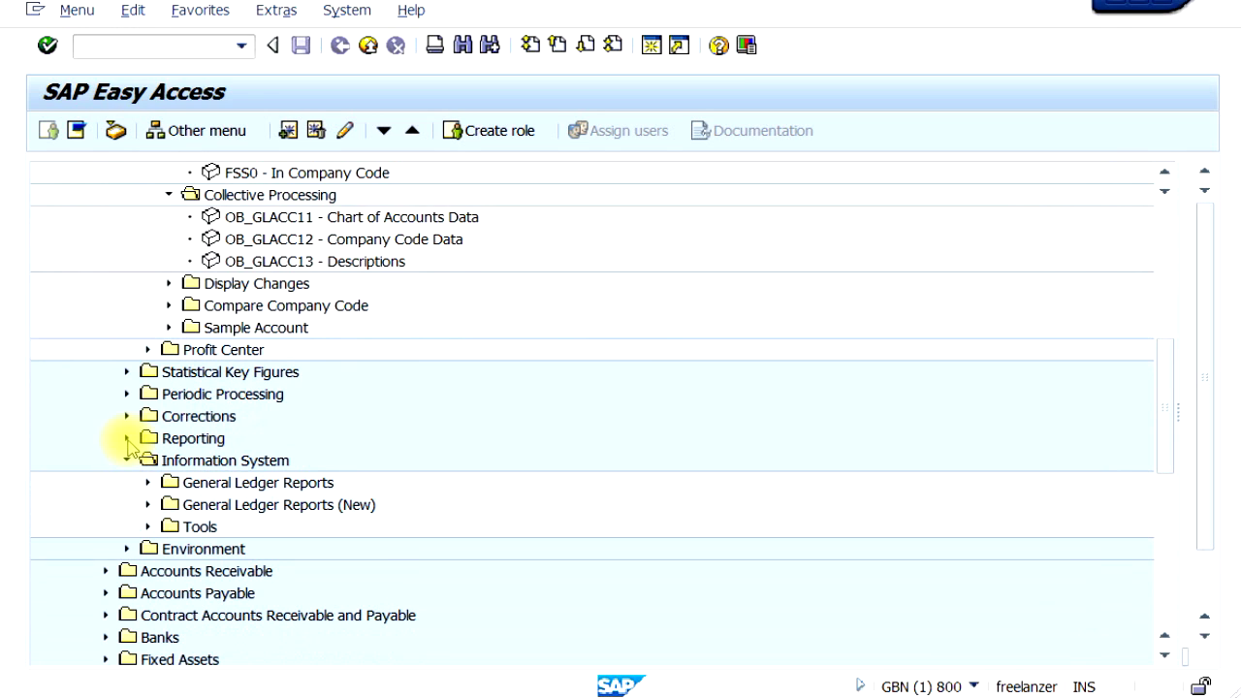
pyautogui.click(127, 439)
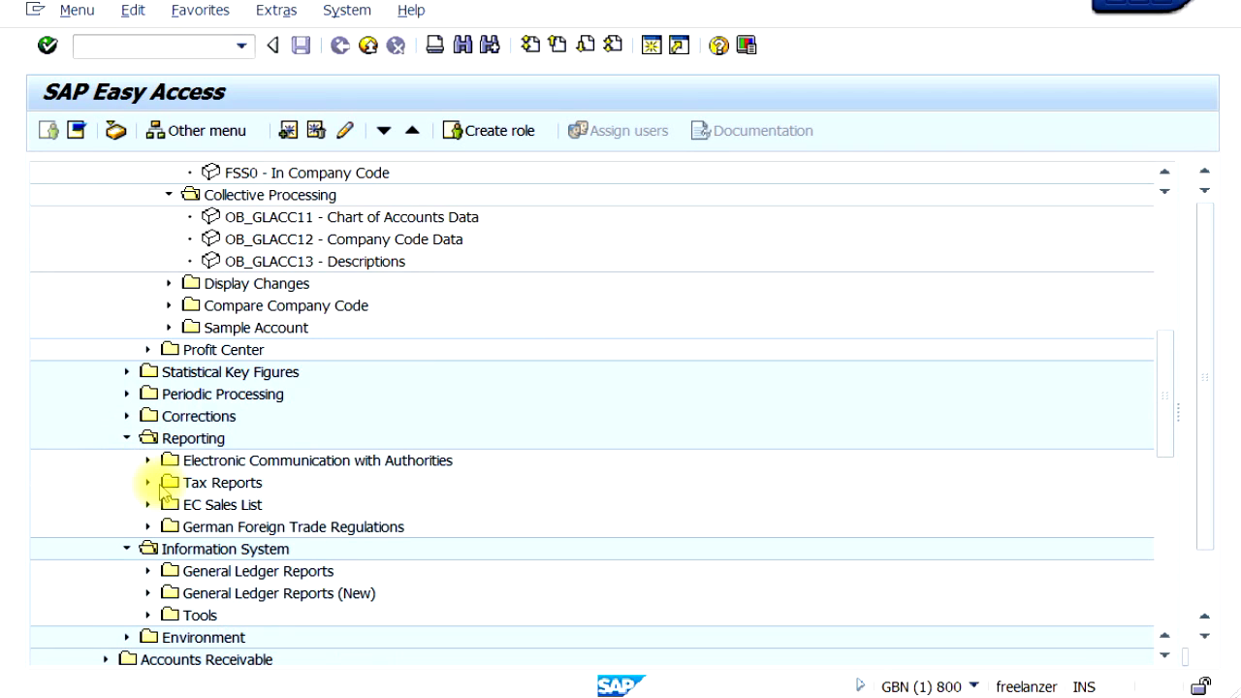
pyautogui.click(148, 571)
pyautogui.click(148, 571)
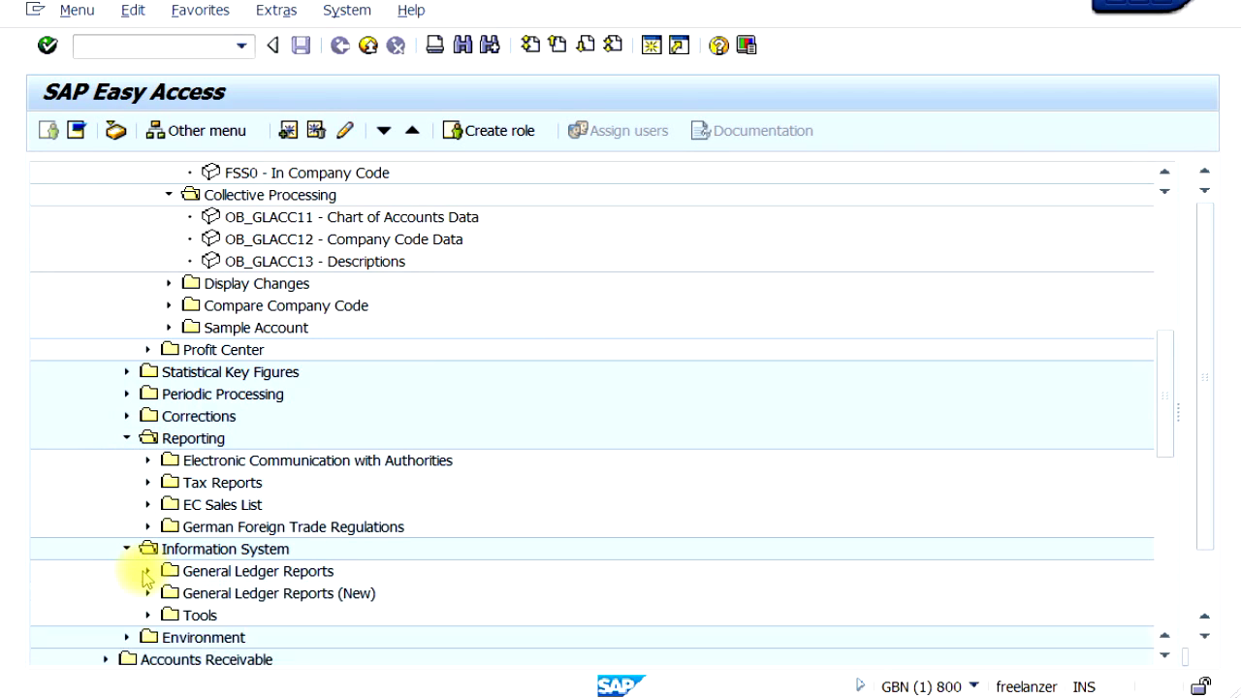
# Collapse Information System and Reporting, then fold away the Accounting branch
pyautogui.click(127, 548)
pyautogui.click(127, 438)
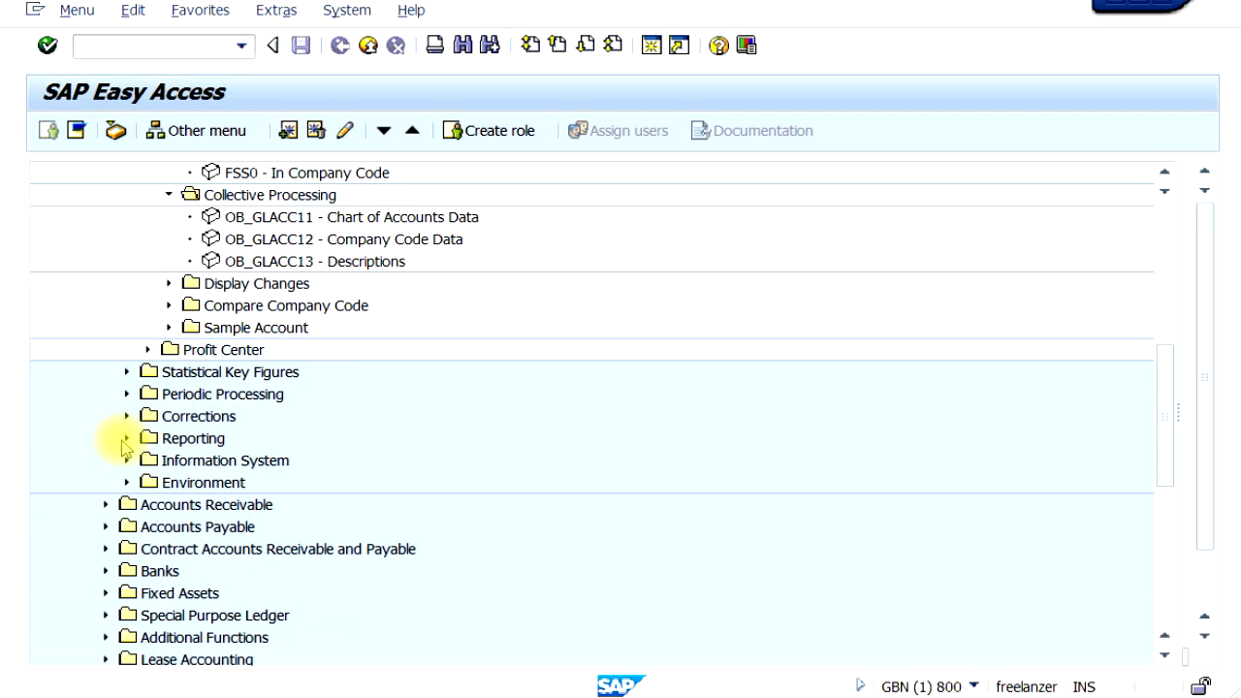
pyautogui.scroll(2, 165, 383)
pyautogui.scroll(5, 165, 382)
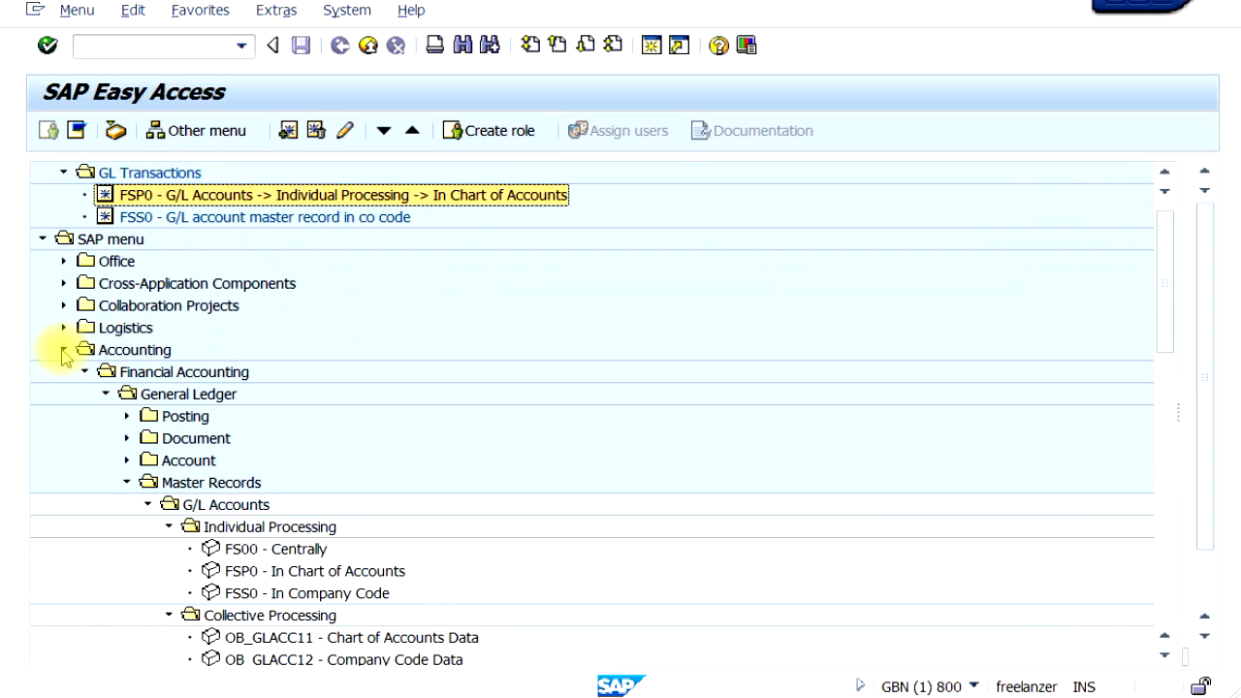
pyautogui.click(62, 350)
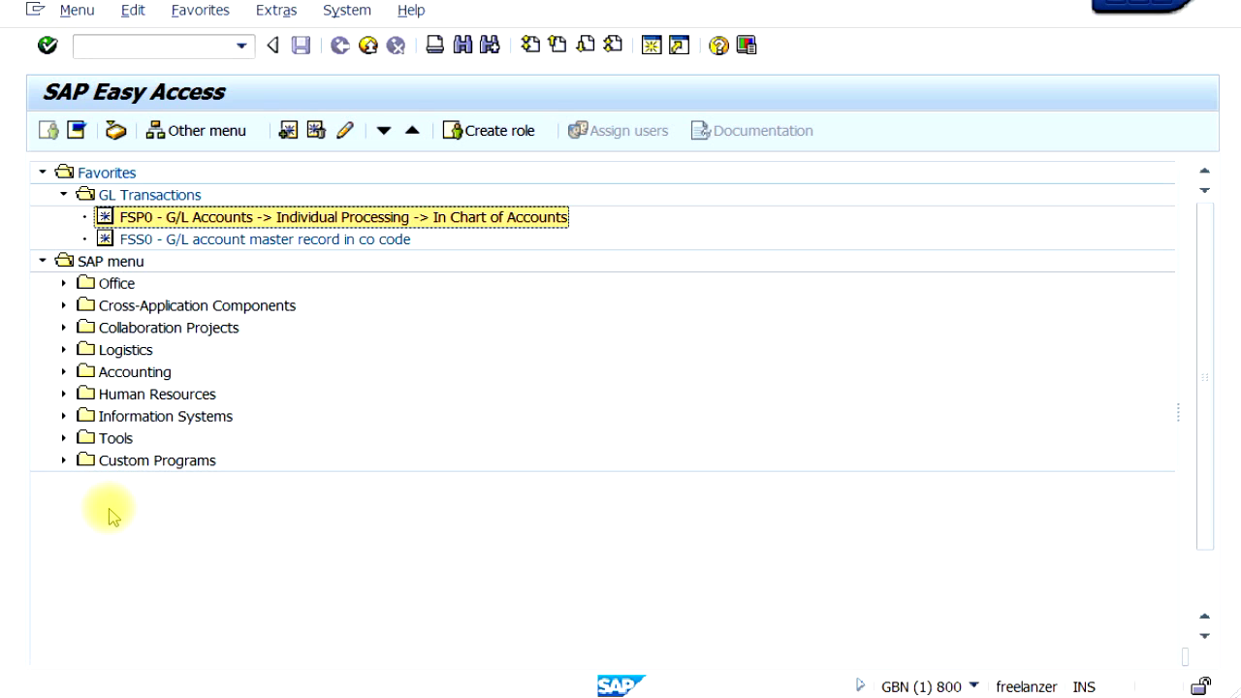
# Cancel the current action and look through the command-field transaction history
pyautogui.press('F12')
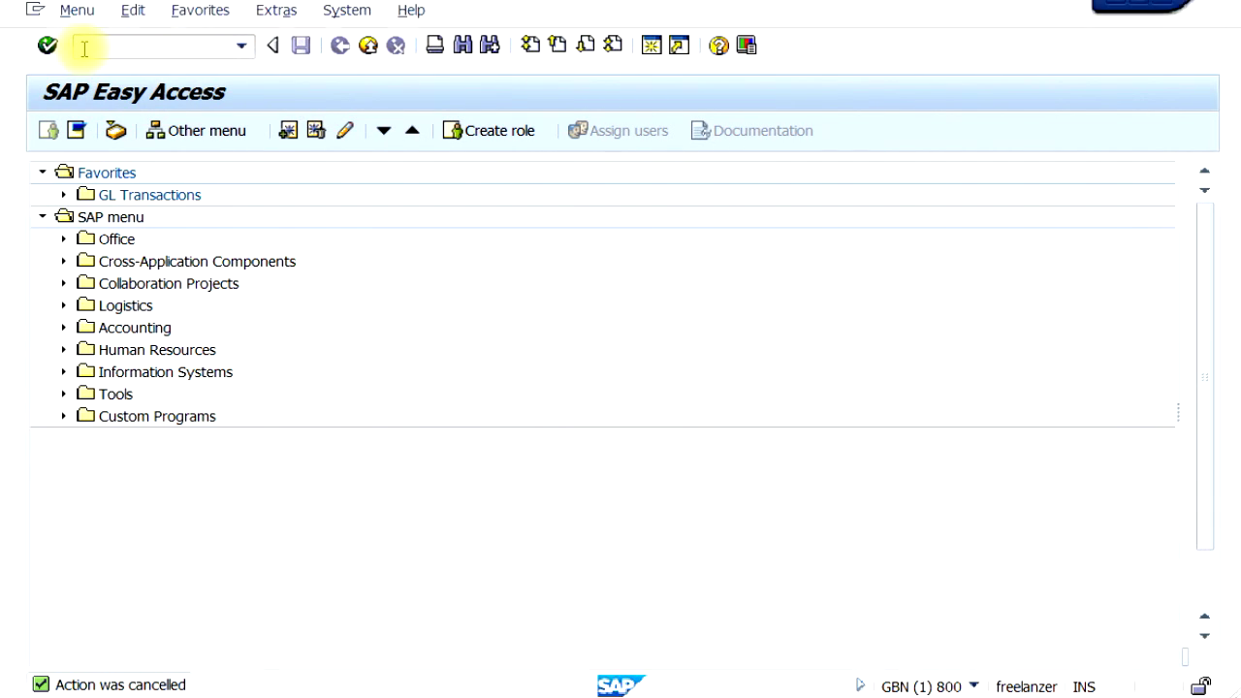
pyautogui.click(242, 48)
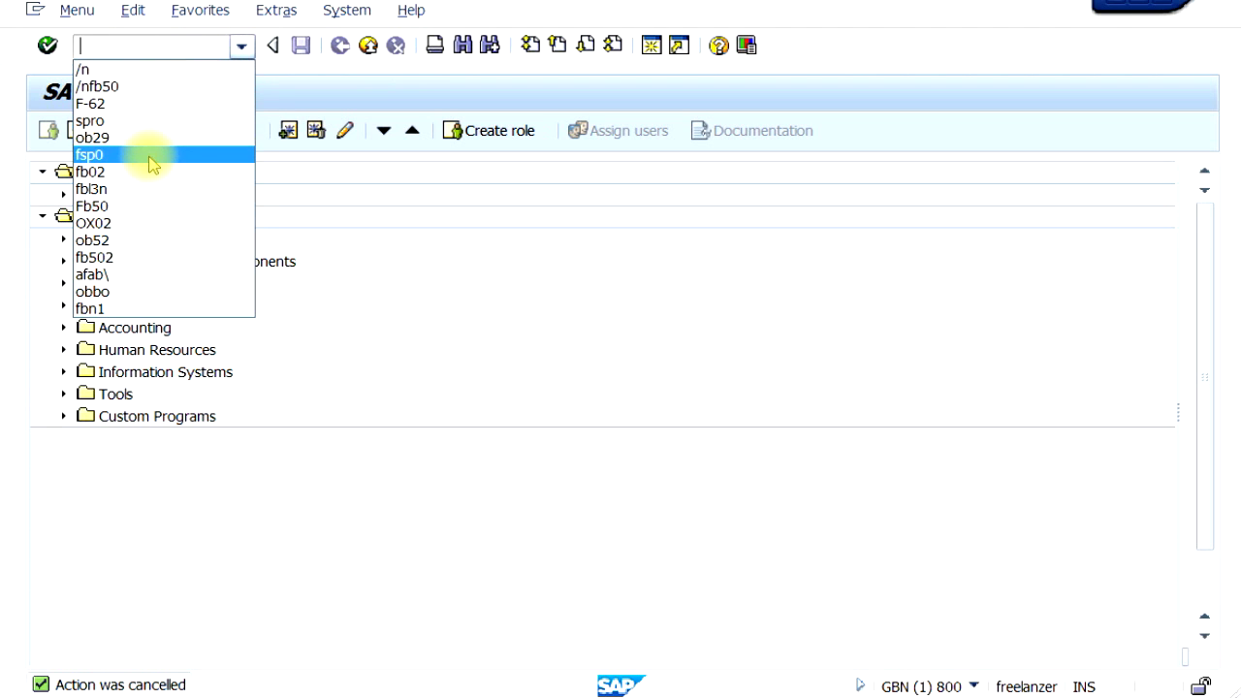
pyautogui.click(159, 45)
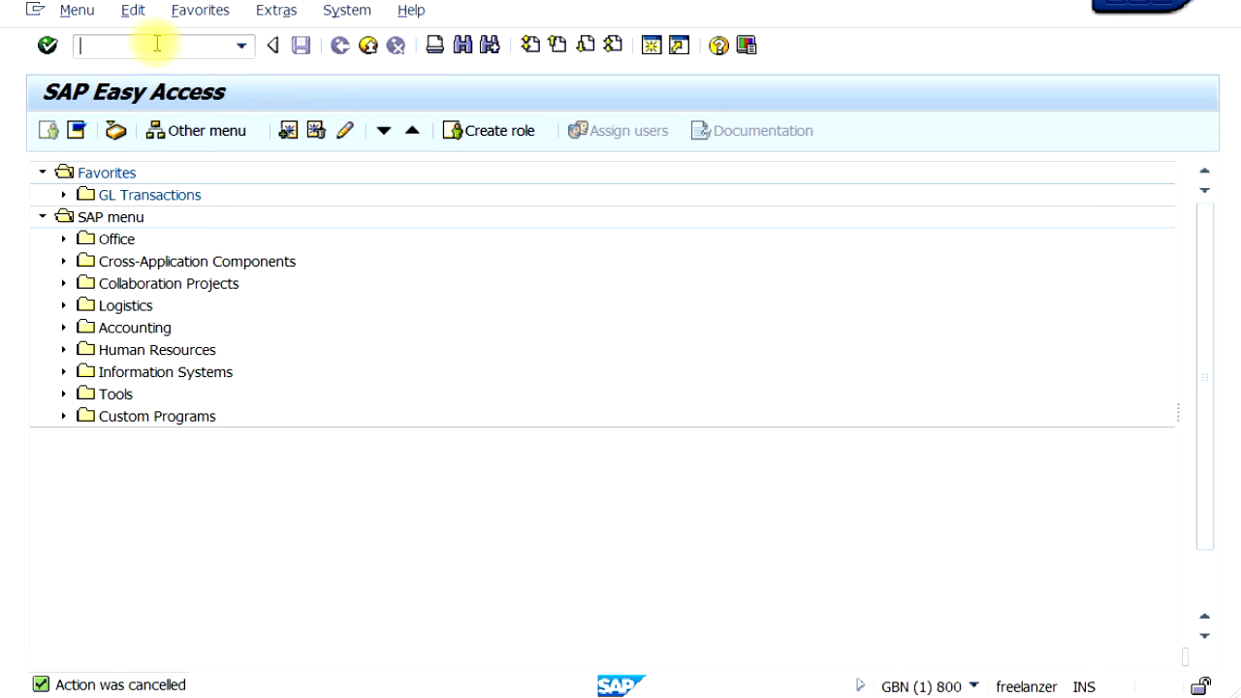
pyautogui.click(64, 306)
pyautogui.click(64, 306)
# Start transaction FB50 from the command field
pyautogui.click(154, 45)
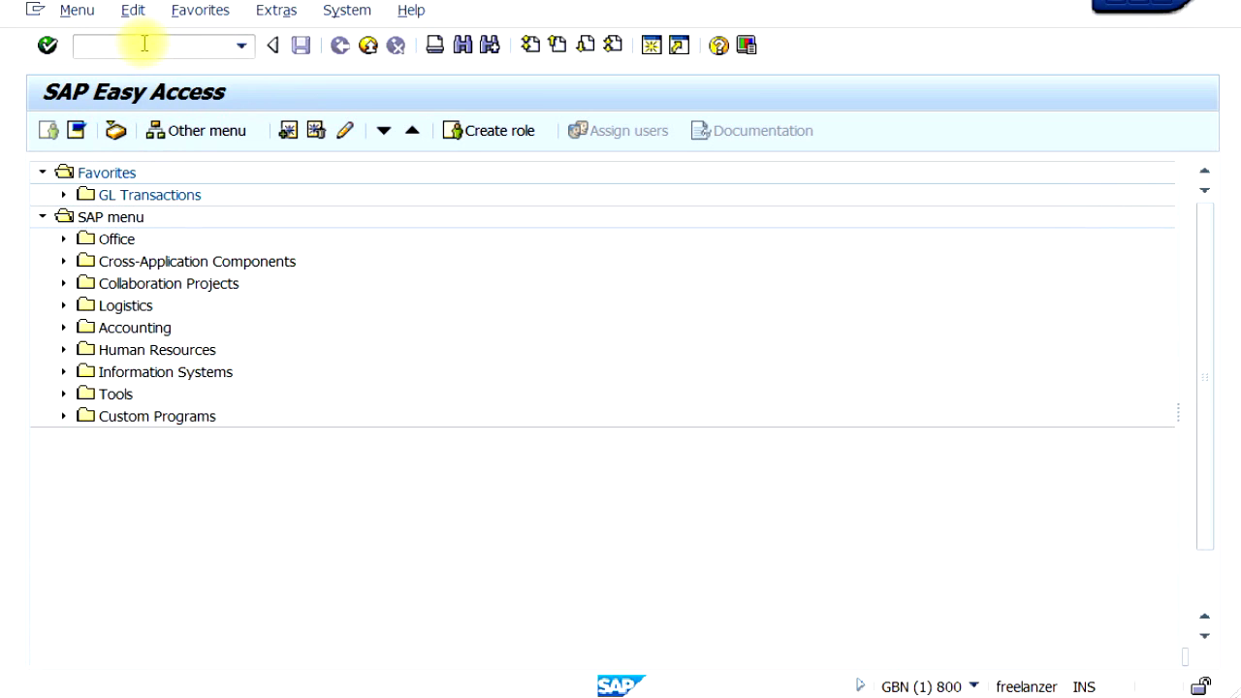
pyautogui.write('/FB50')
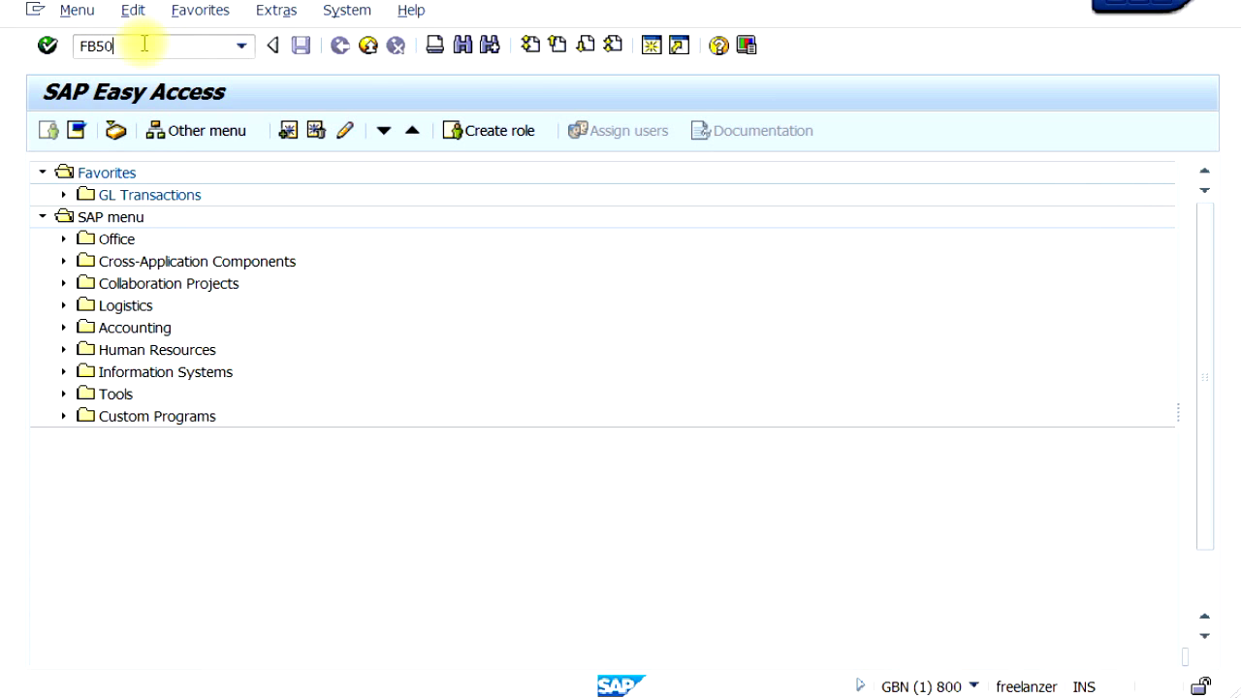
pyautogui.press('Return')
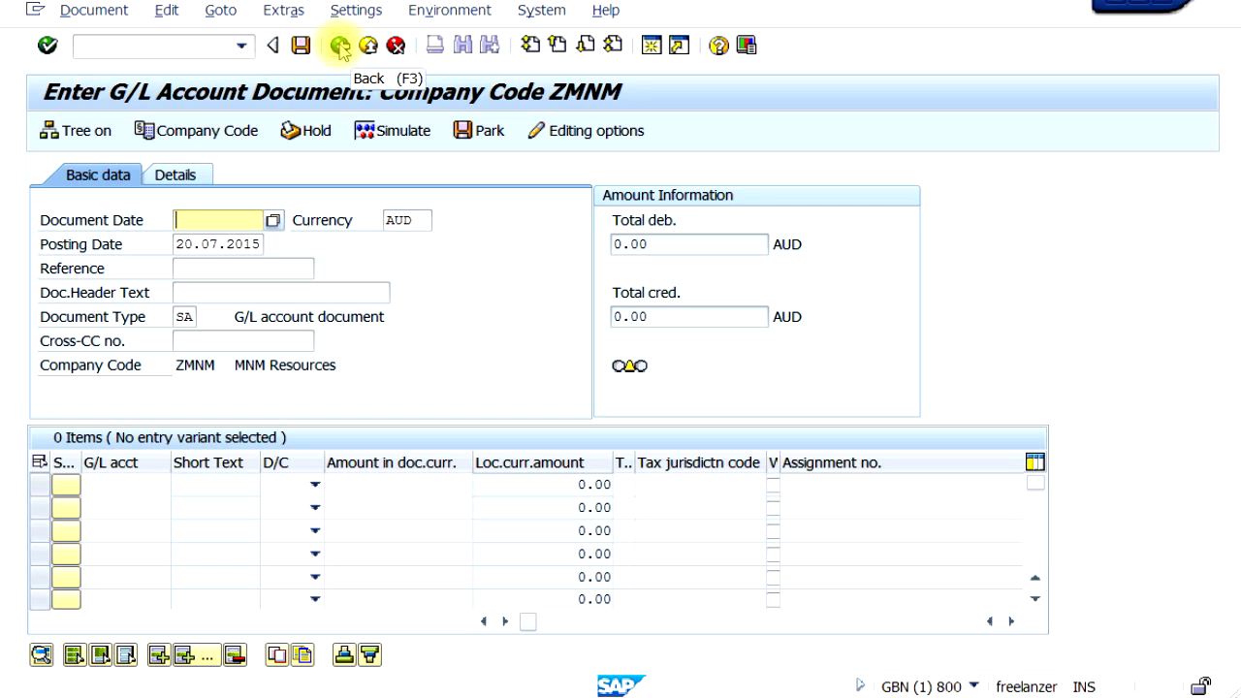
# Try leaving FB50 via Back, Cancel and Yes, then Exit to raise the Exit Editing prompt
pyautogui.click(340, 47)
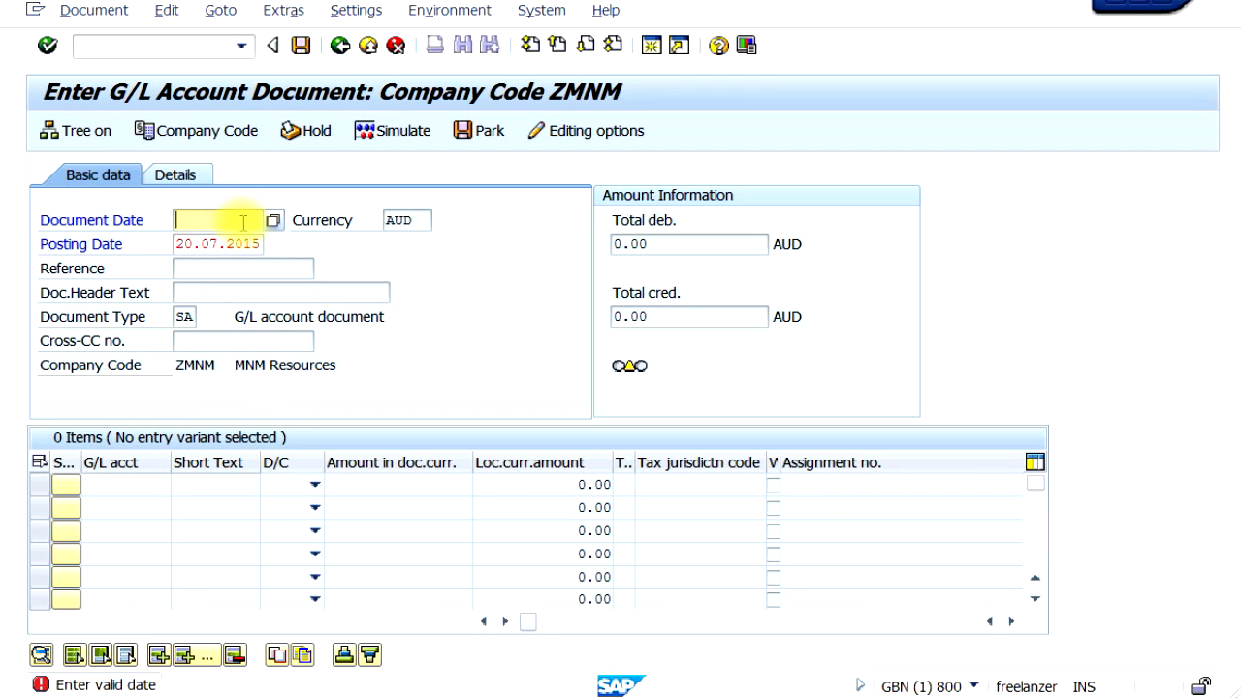
pyautogui.click(395, 45)
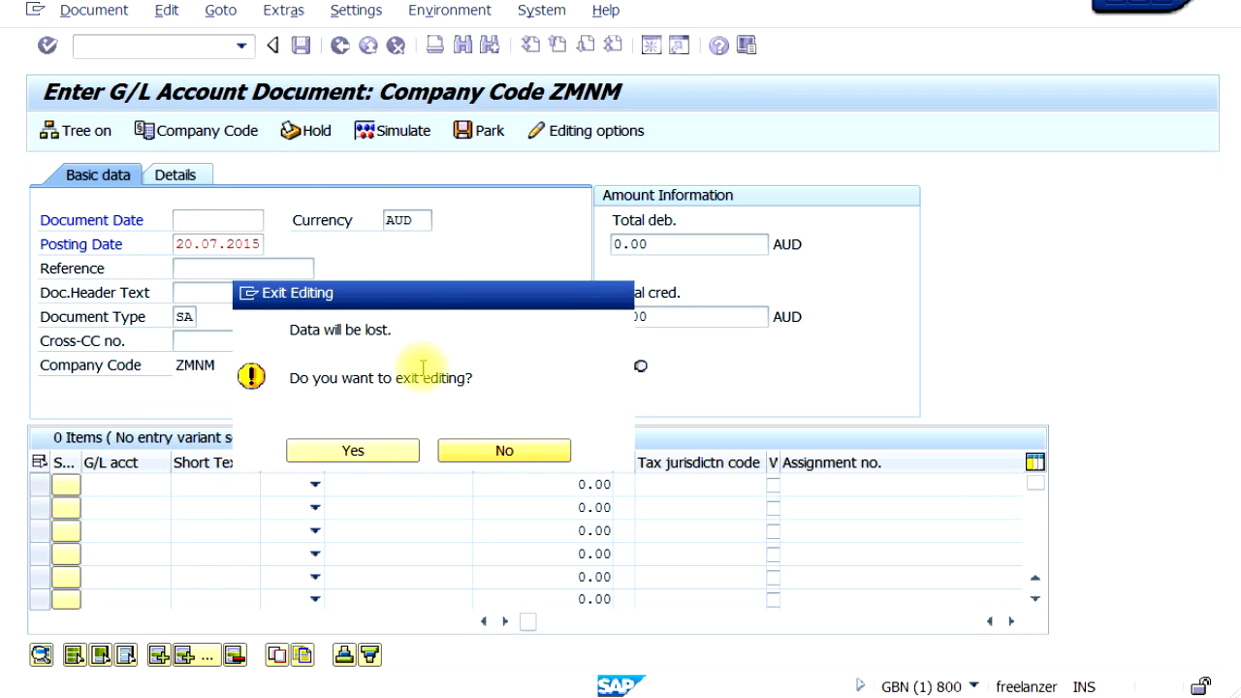
pyautogui.click(380, 455)
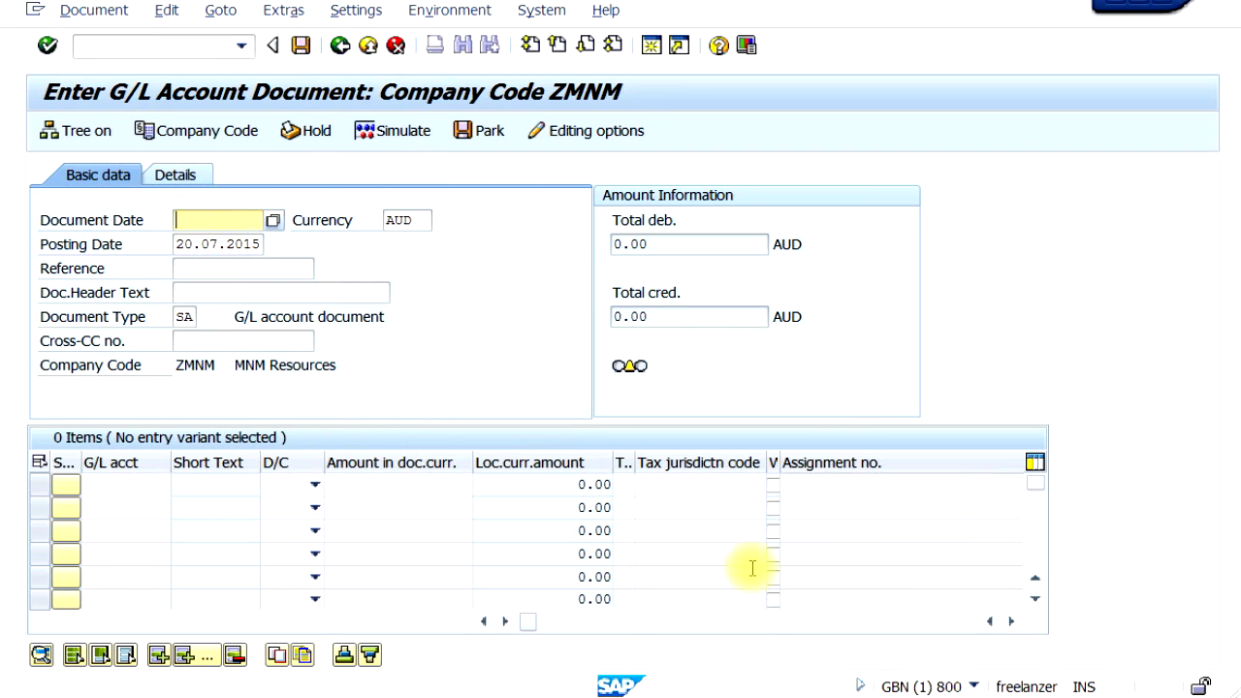
pyautogui.click(369, 48)
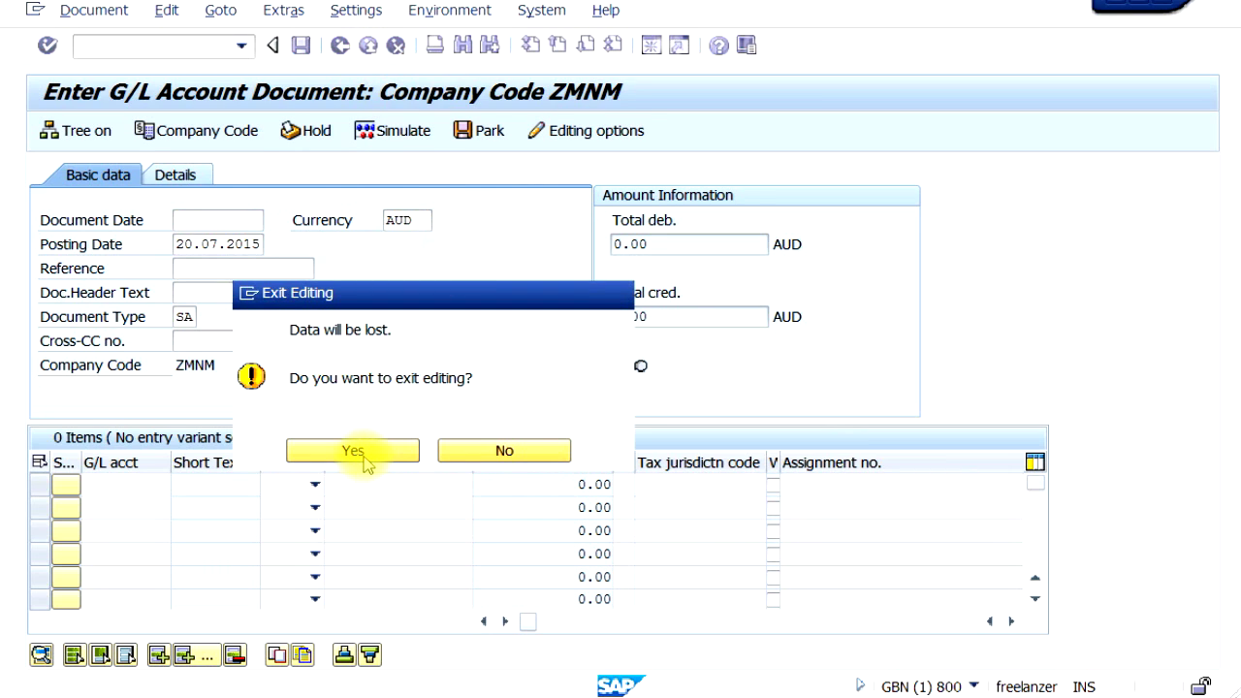
# Confirm Exit Editing to discard the data, then rerun fb50 for company code ZMNM
pyautogui.click(367, 461)
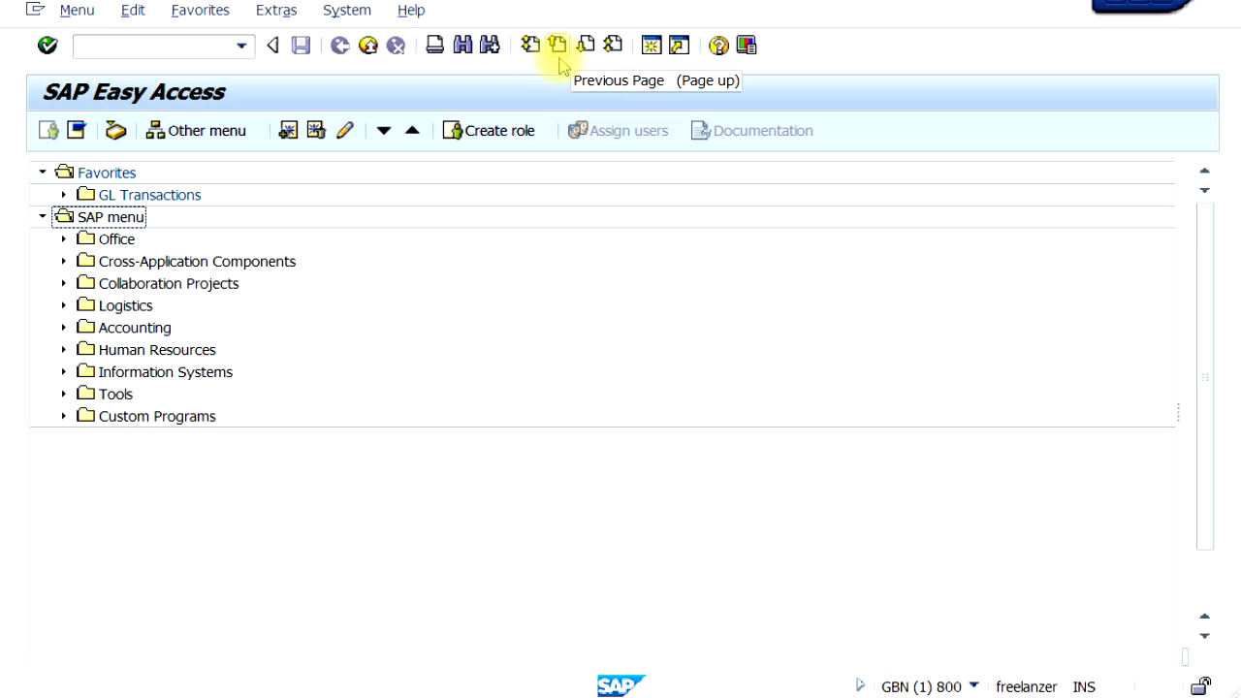
pyautogui.click(169, 46)
pyautogui.write('fb50')
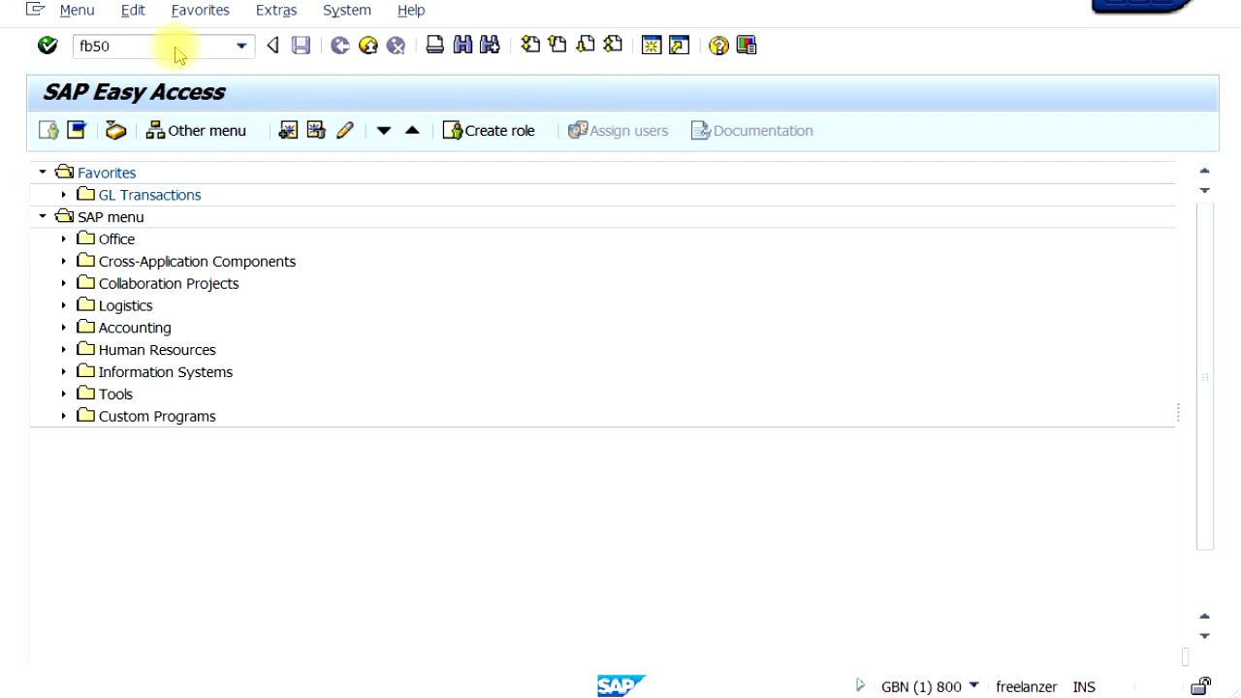
pyautogui.press('Return')
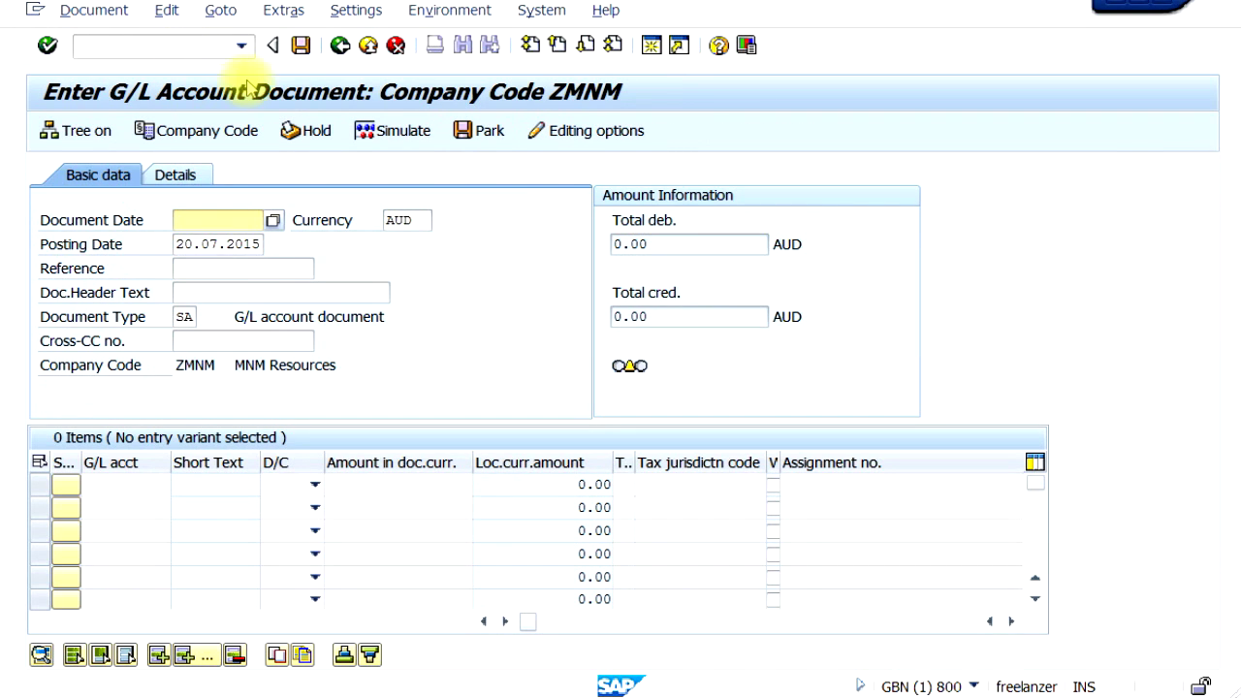
# Run FSS0 in a second session, reposition its window, then exit the company code data window
pyautogui.click(654, 54)
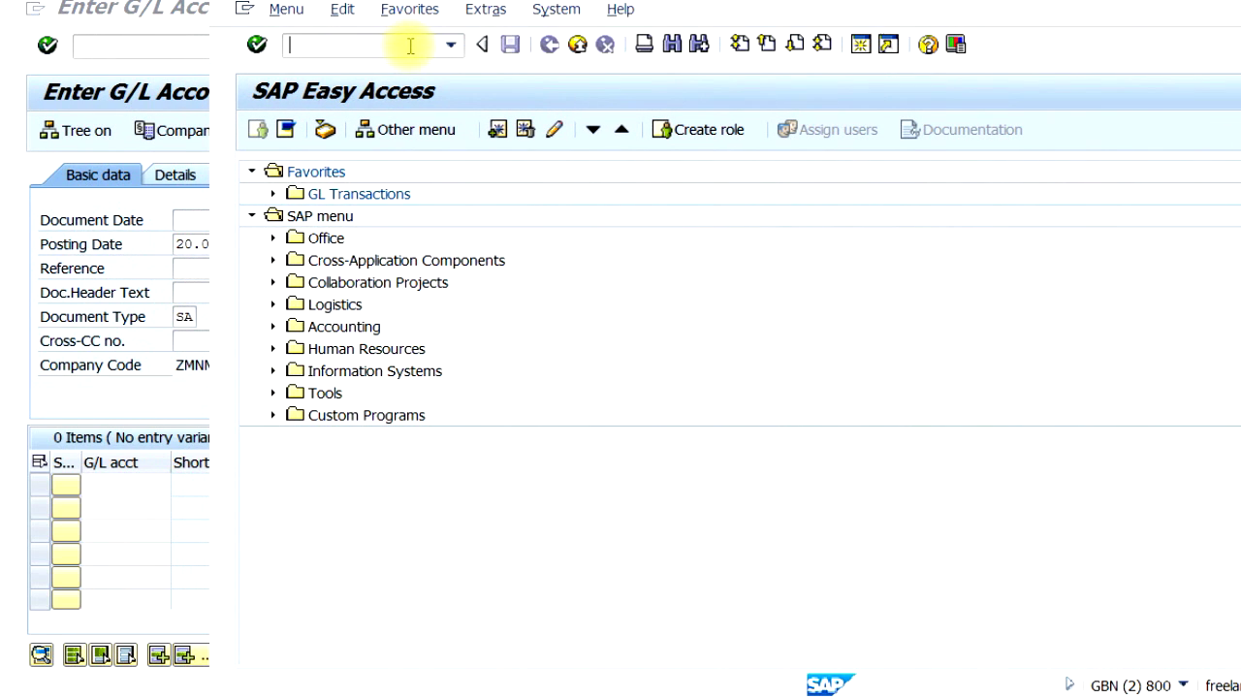
pyautogui.write('FSS')
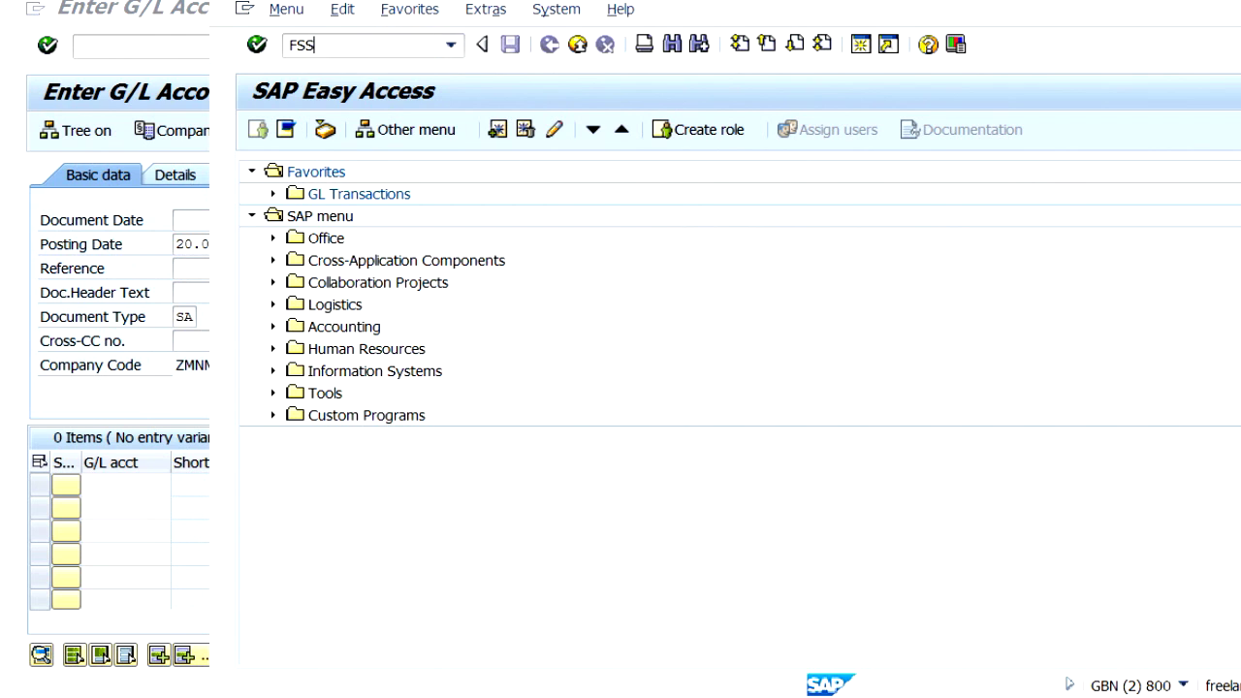
pyautogui.write('0')
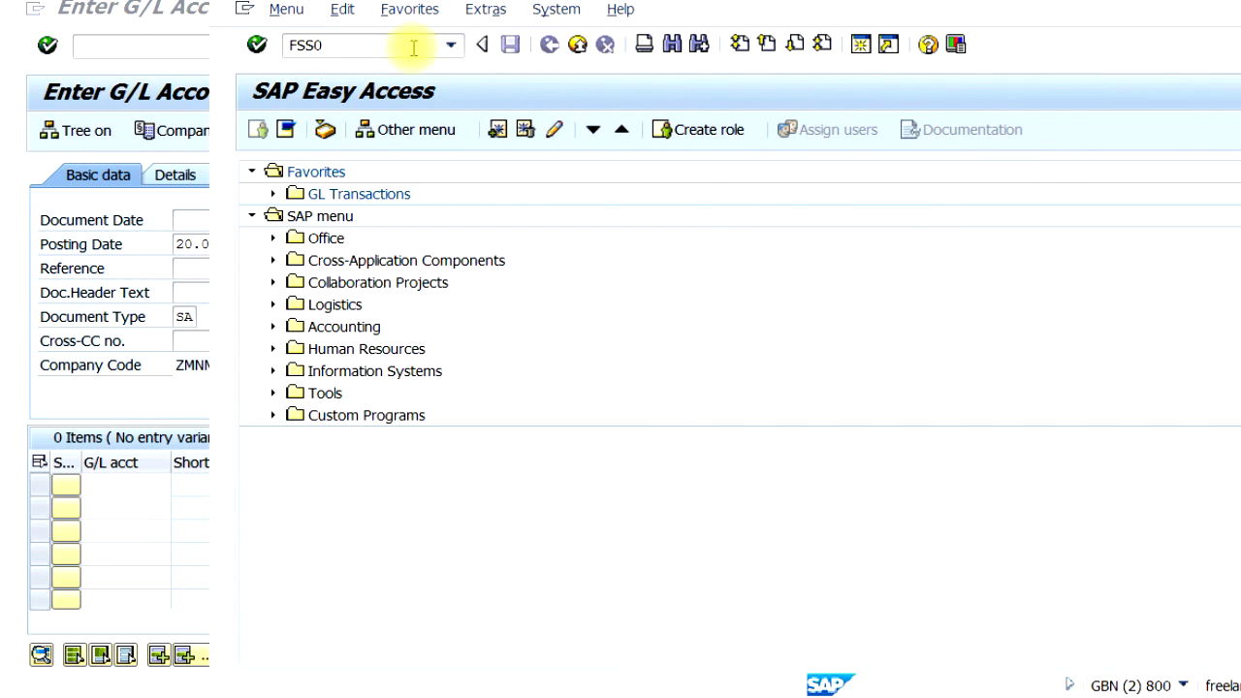
pyautogui.press('Return')
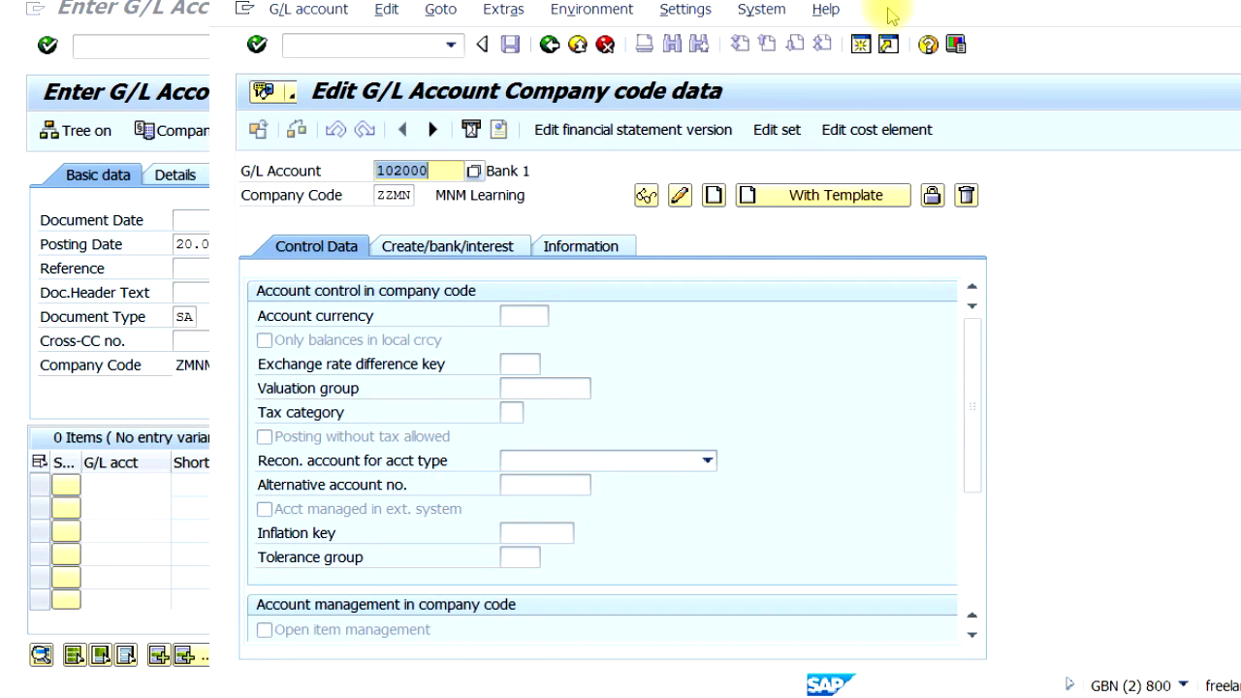
pyautogui.moveTo(943, 8); pyautogui.dragTo(1084, 5)
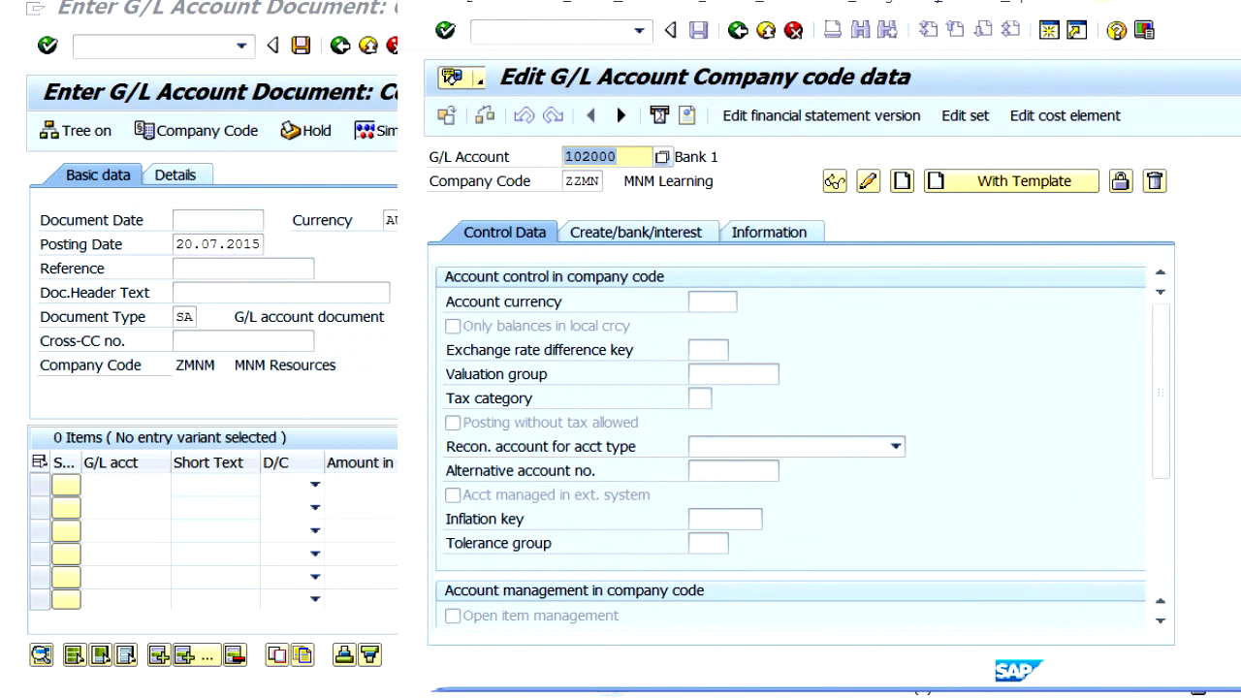
pyautogui.moveTo(1207, 7); pyautogui.dragTo(934, 28)
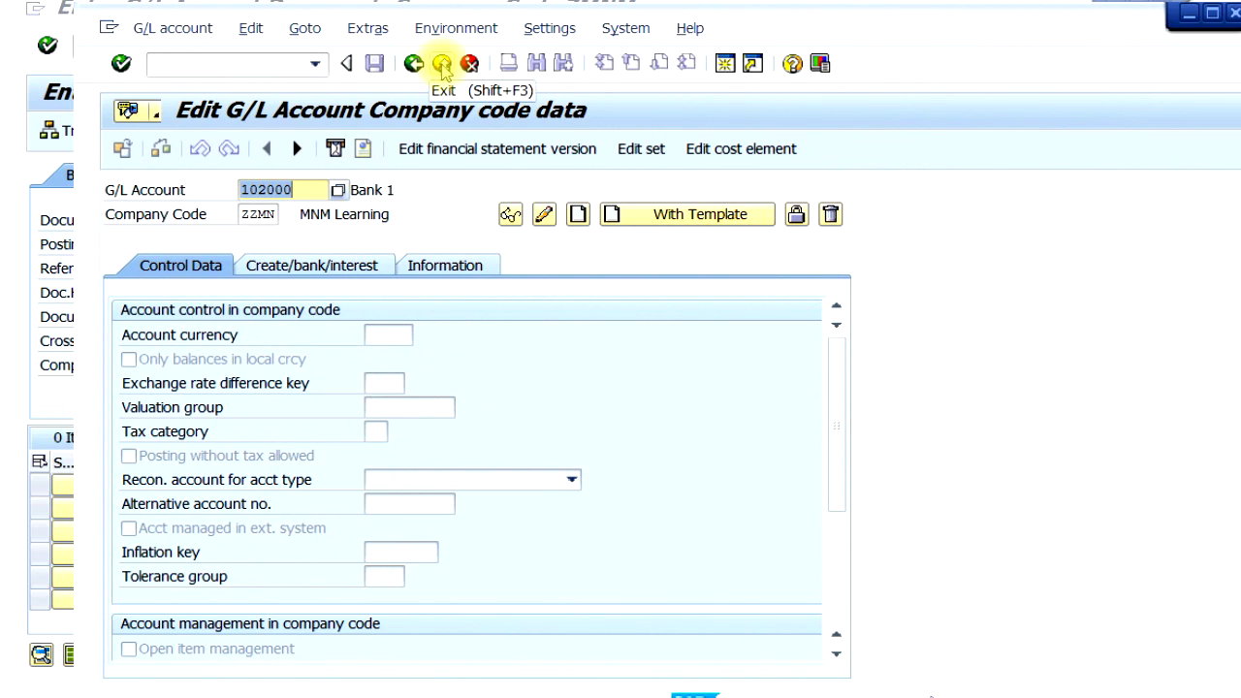
pyautogui.click(441, 64)
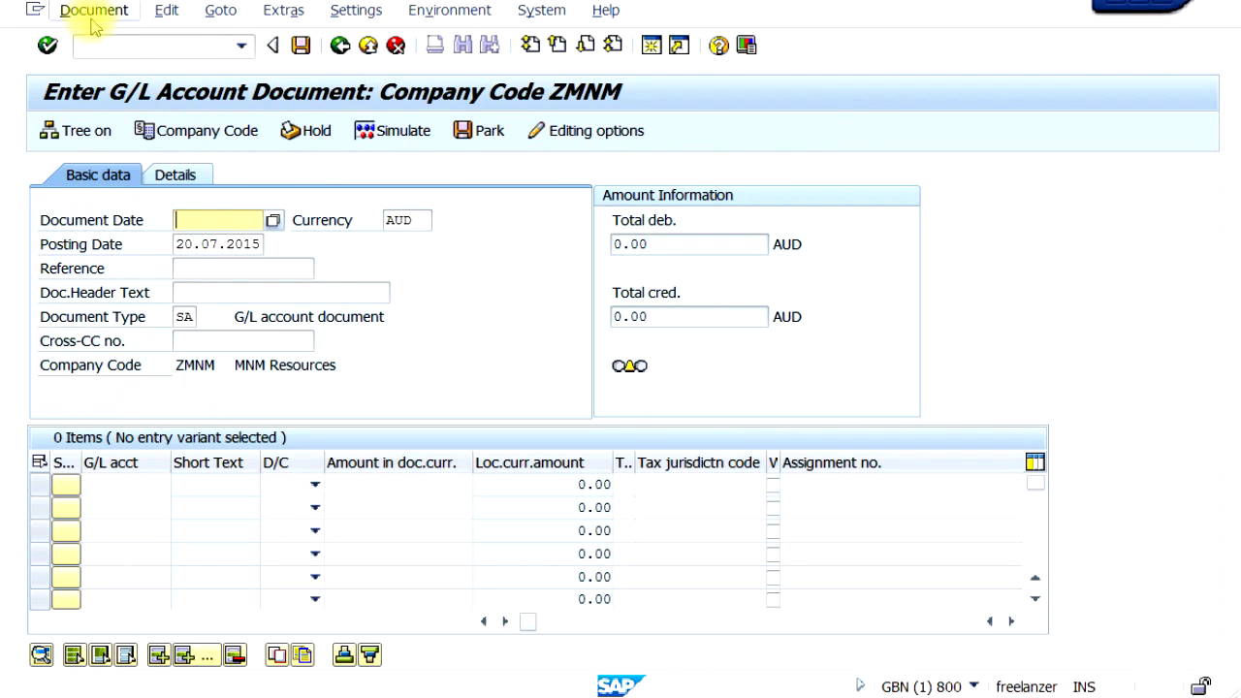
# Enter /nFSP0 in the command field to switch this session to FSP0
pyautogui.click(141, 46)
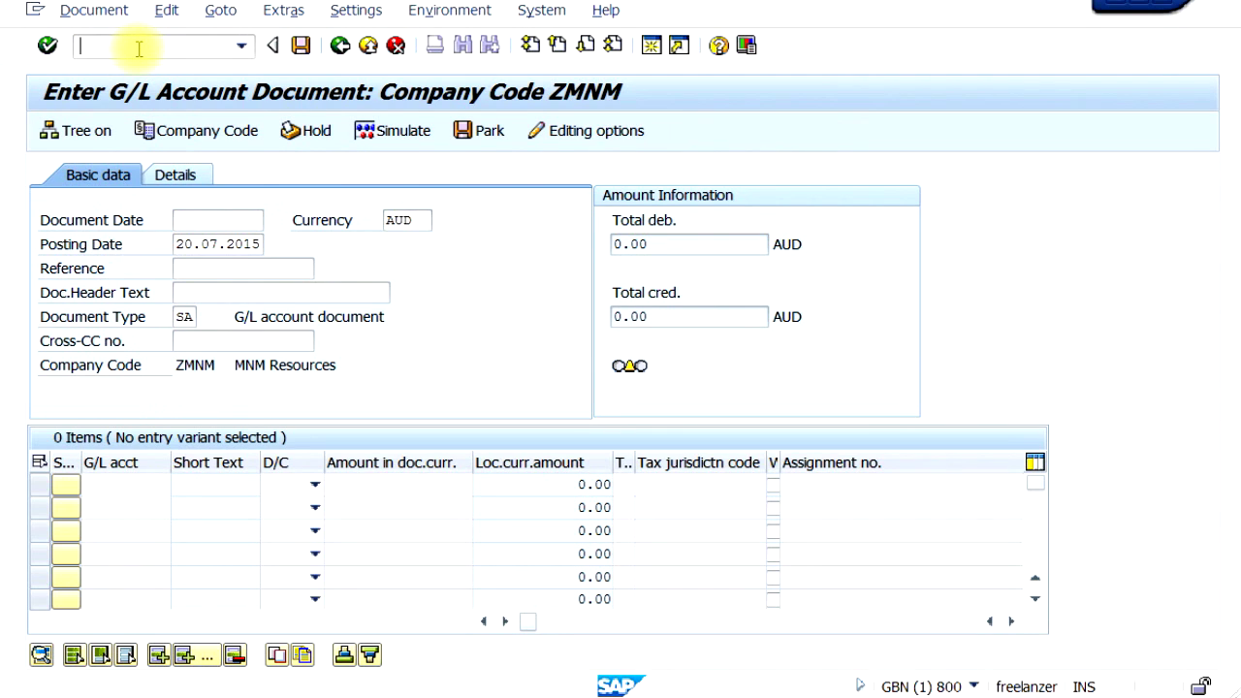
pyautogui.write('/nFSP0')
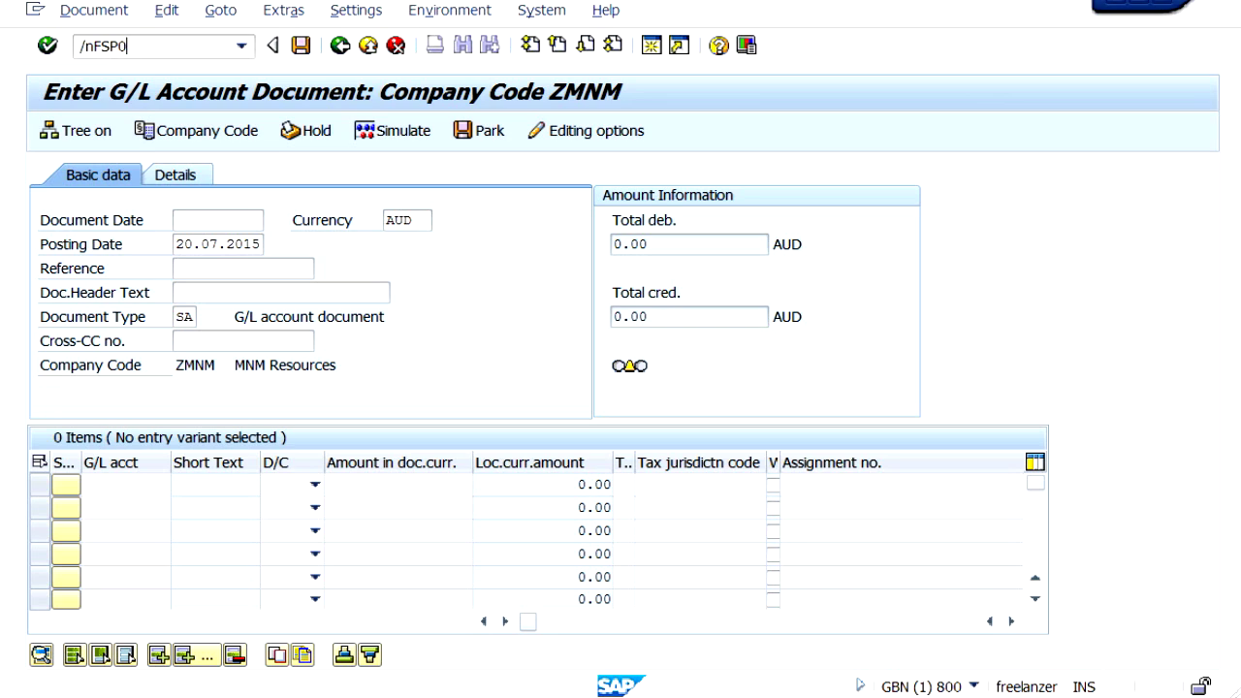
pyautogui.click(97, 47)
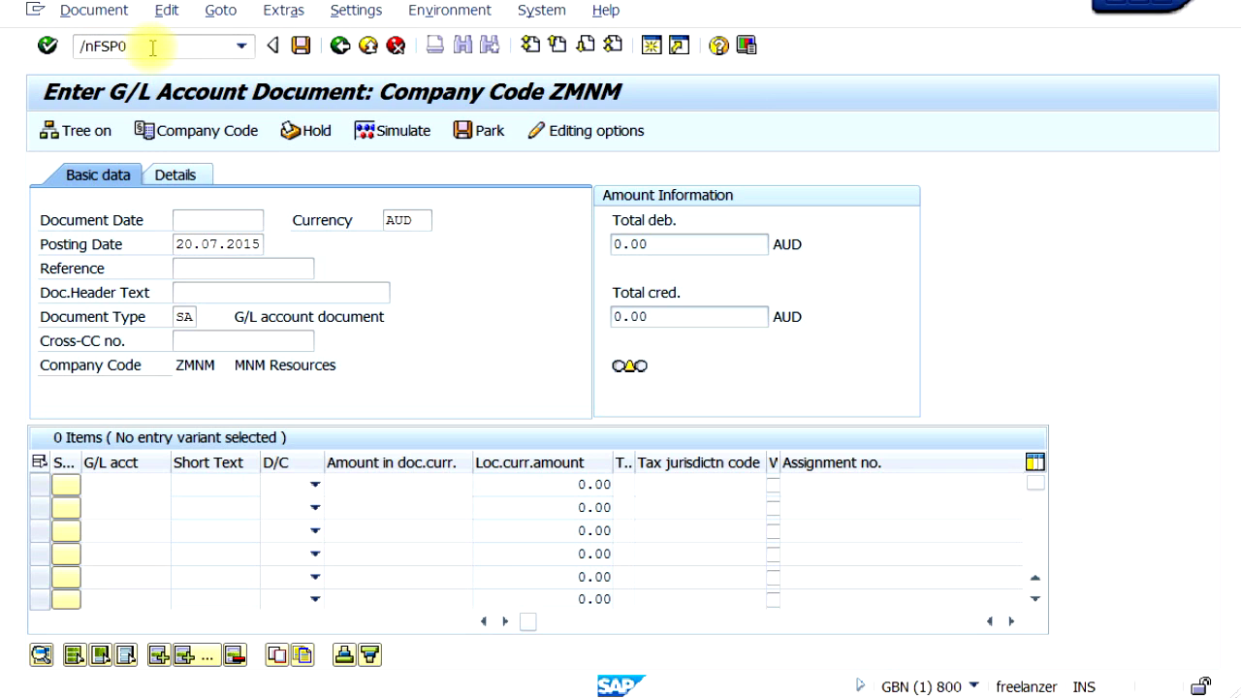
pyautogui.press('Return')
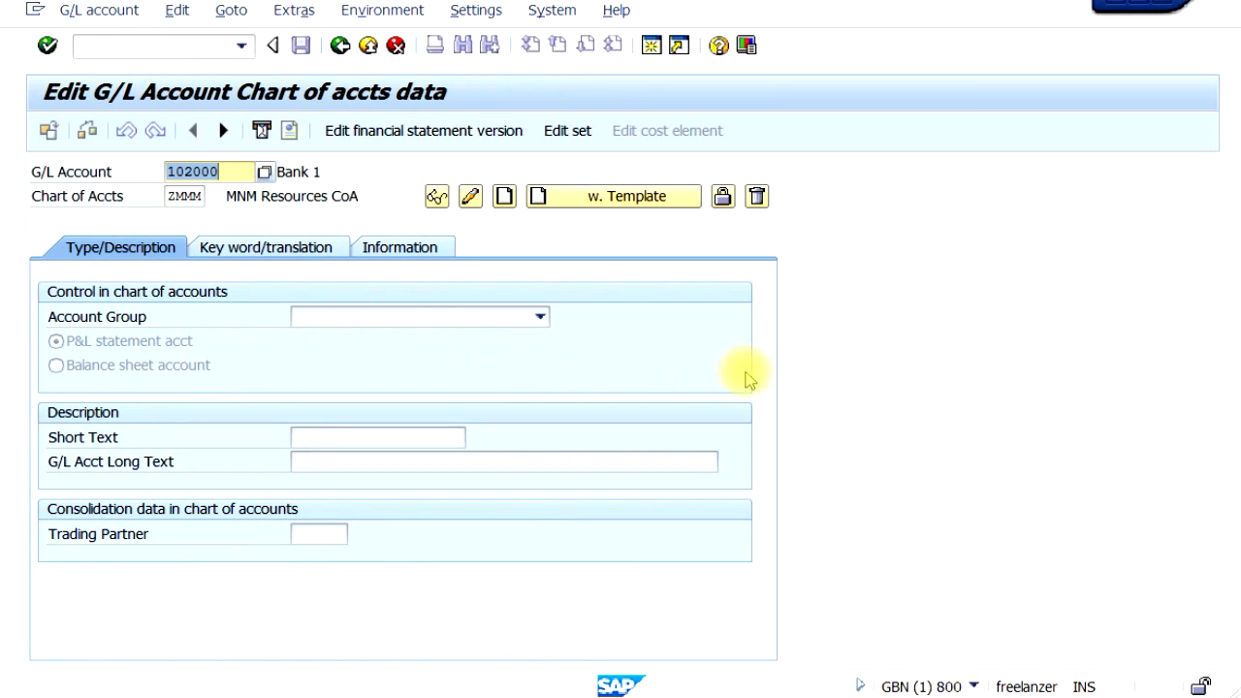
pyautogui.click(119, 49)
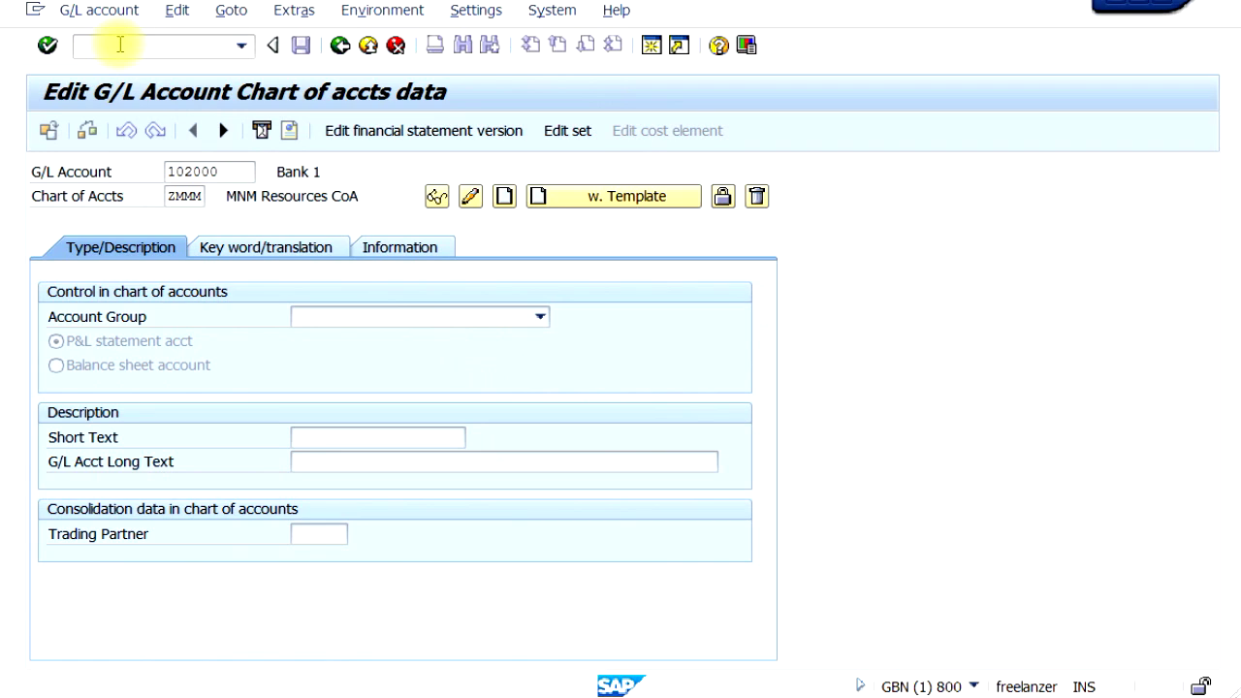
pyautogui.write('/oFSS0')
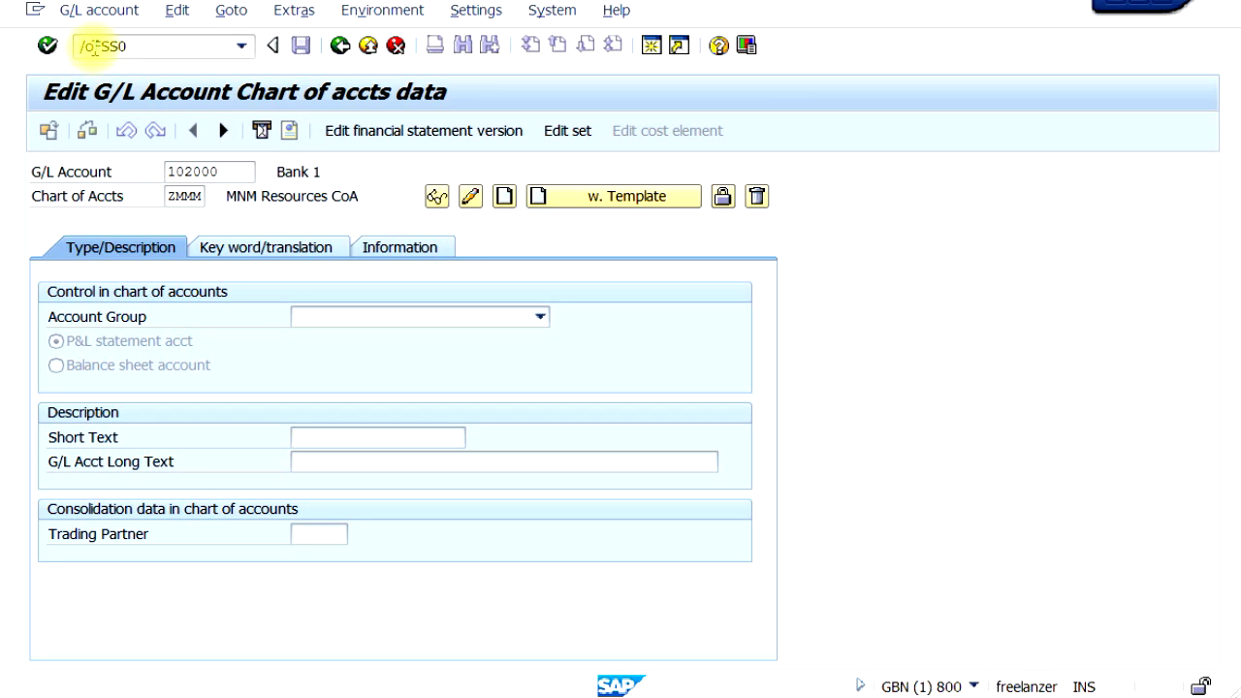
pyautogui.press('Return')
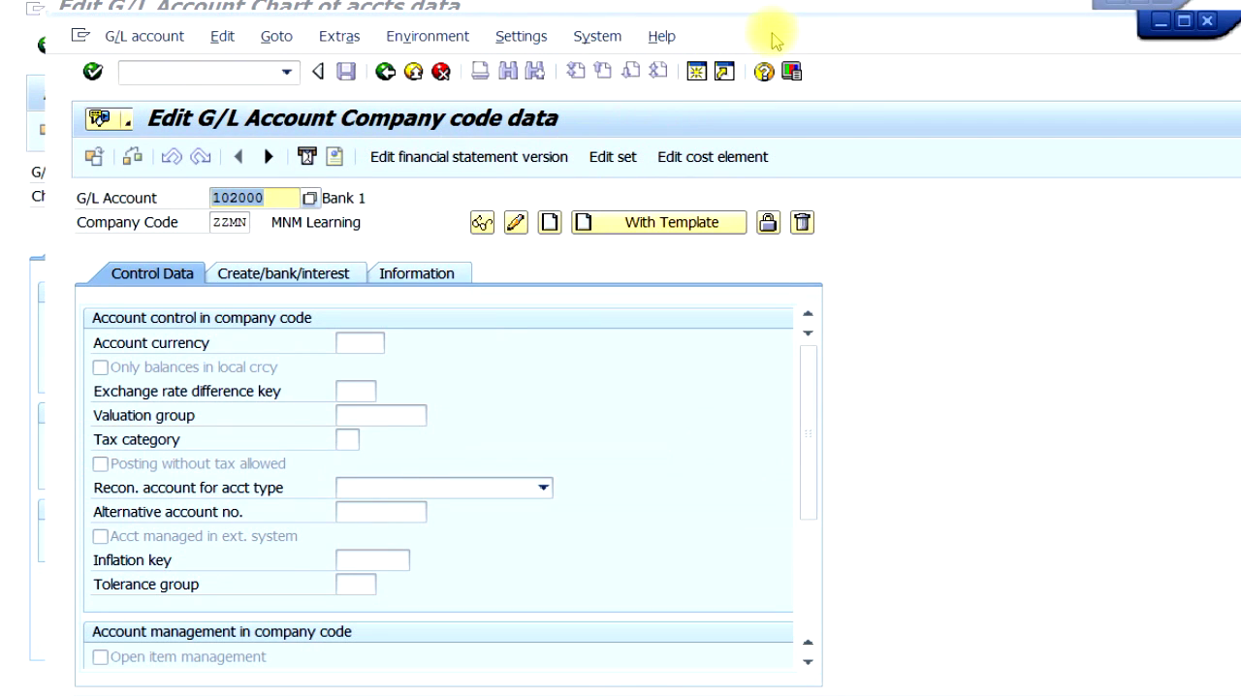
pyautogui.click(414, 73)
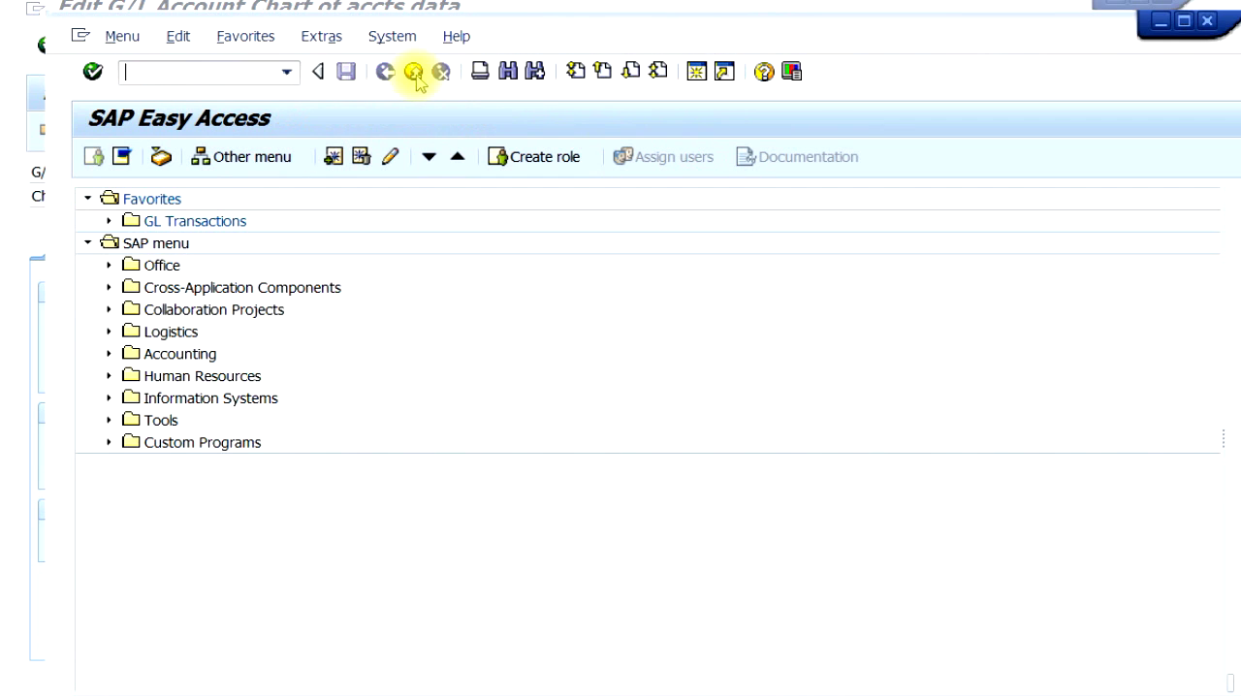
pyautogui.click(414, 74)
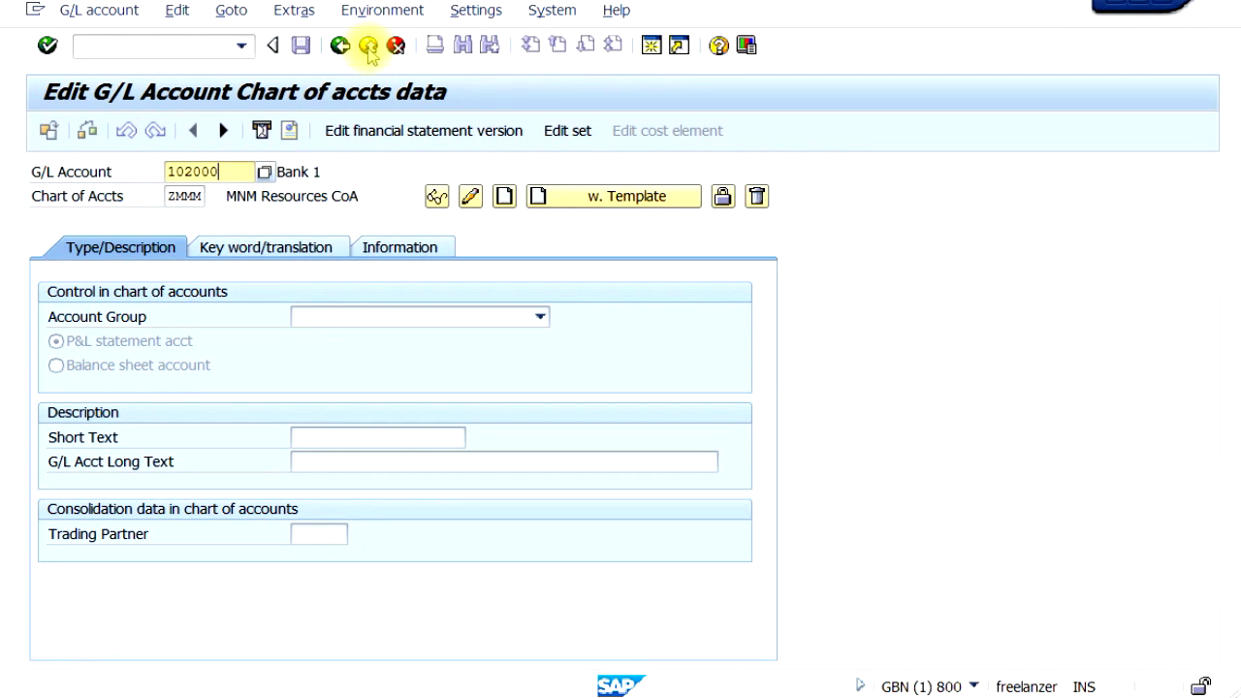
# Exit the Edit G/L Account chart-of-accounts data screen back to SAP Easy Access
pyautogui.click(370, 49)
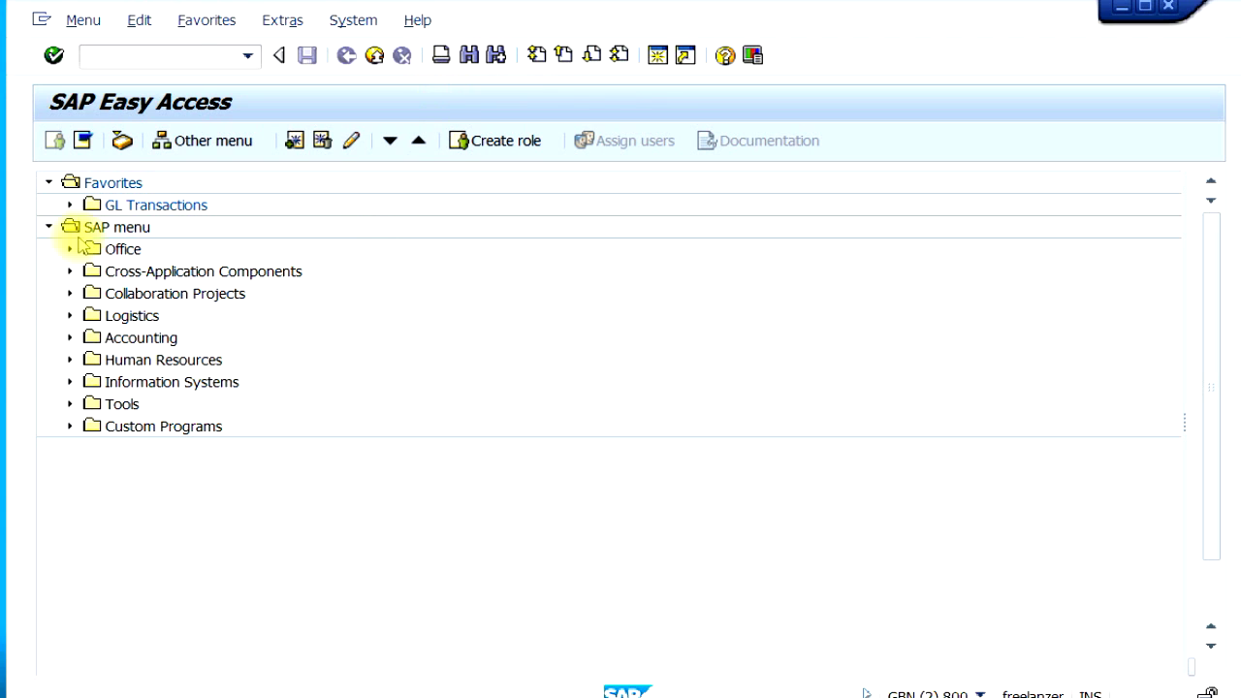
# Expand Accounting > Financial Accounting > General Ledger > Posting in the SAP menu
pyautogui.click(70, 337)
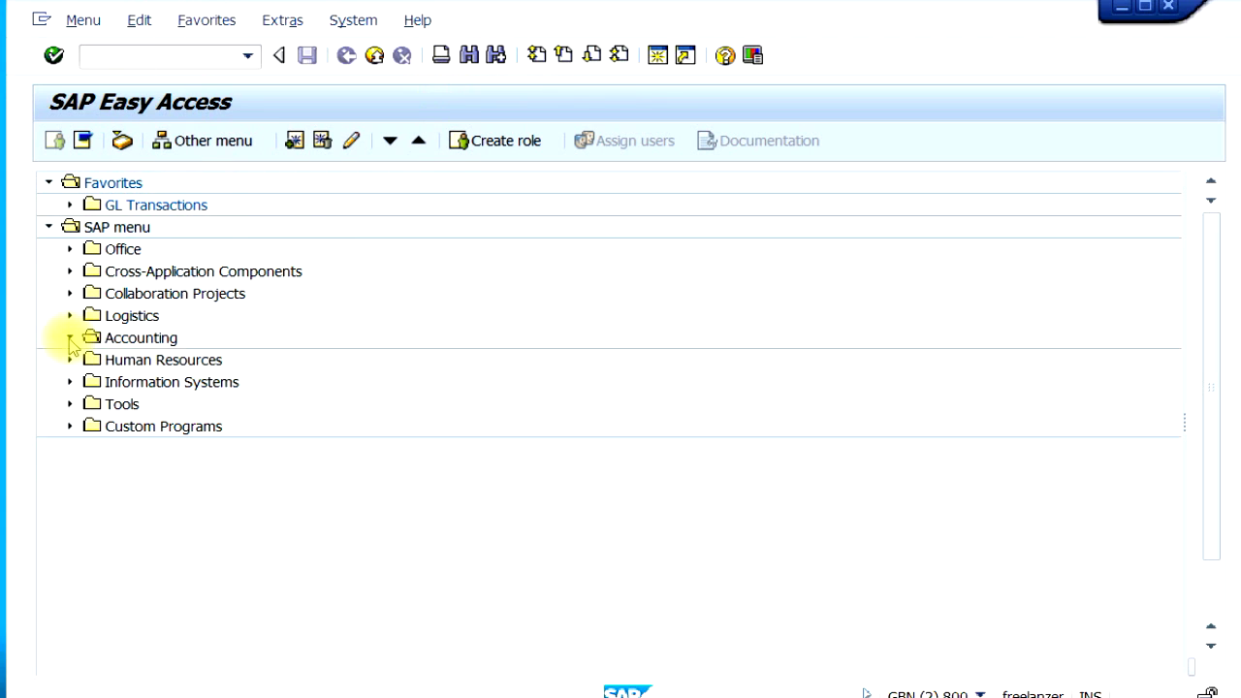
pyautogui.click(91, 359)
pyautogui.click(112, 382)
pyautogui.click(131, 404)
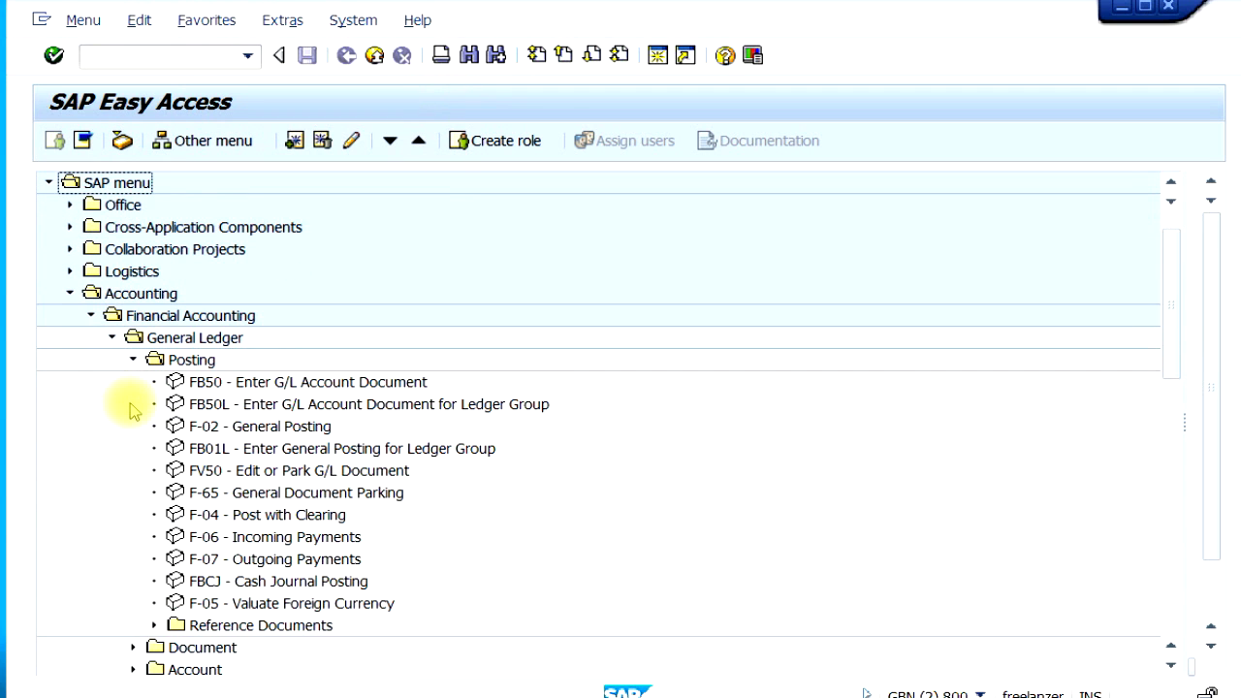
# Select FB50 and view its technical details via Extras
pyautogui.click(209, 382)
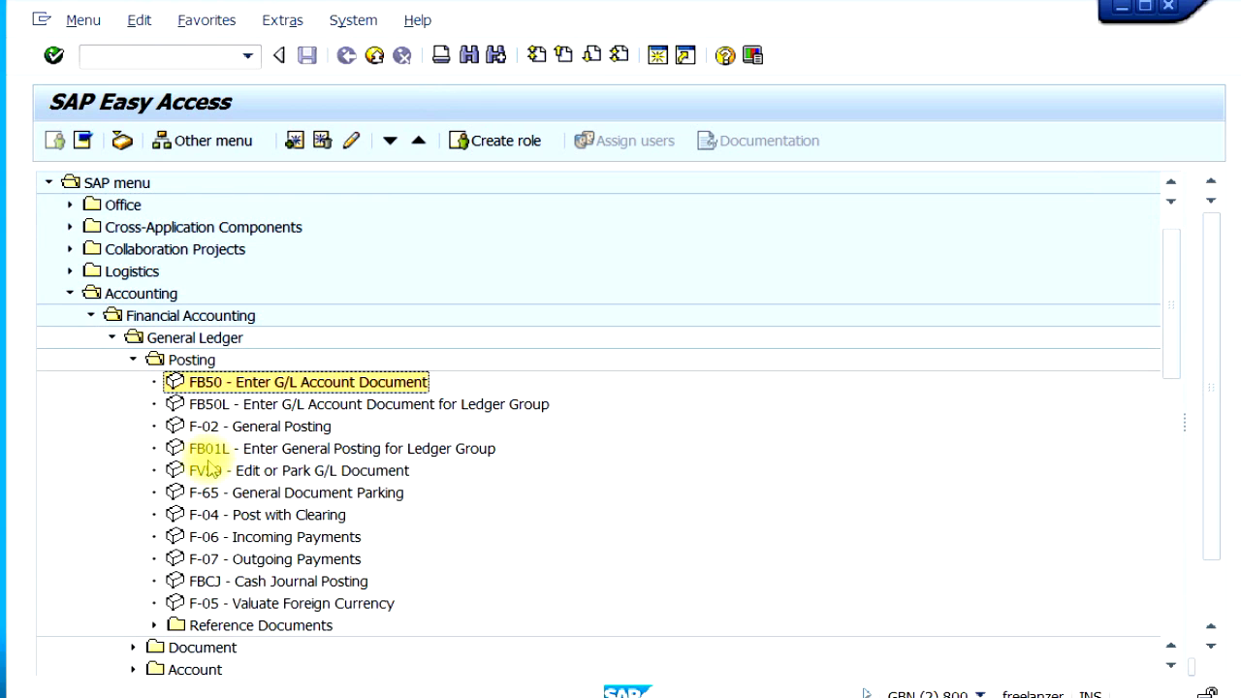
pyautogui.click(221, 22)
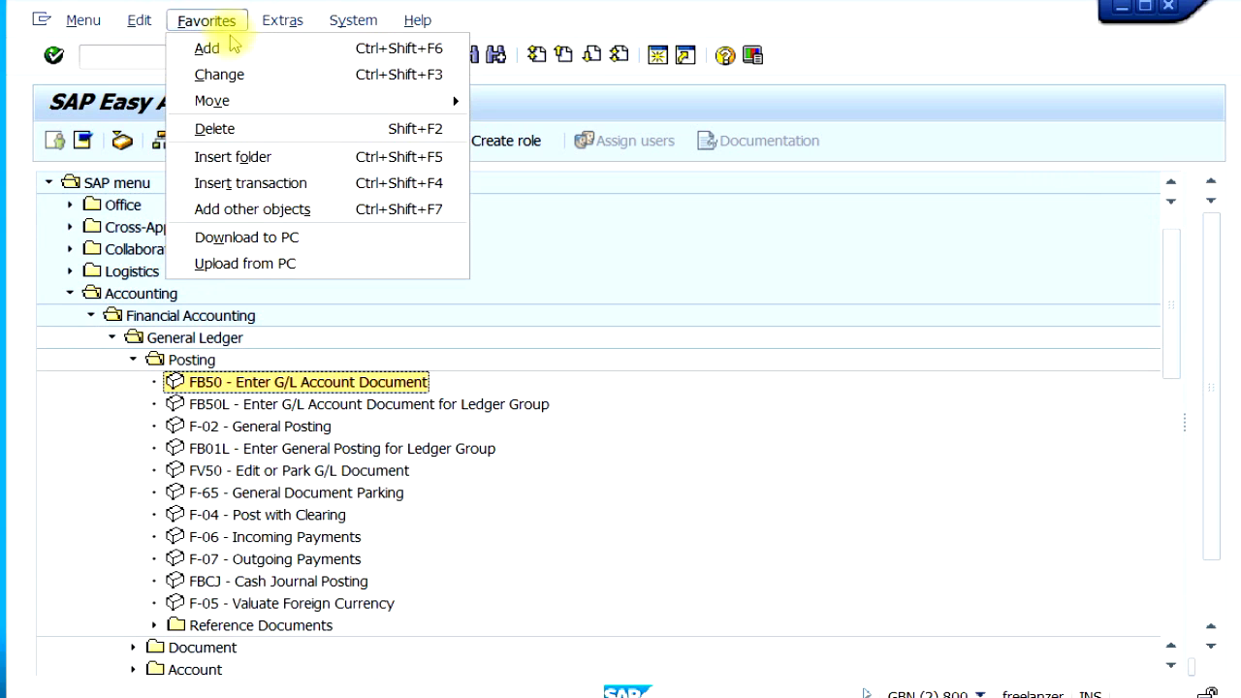
pyautogui.click(308, 130)
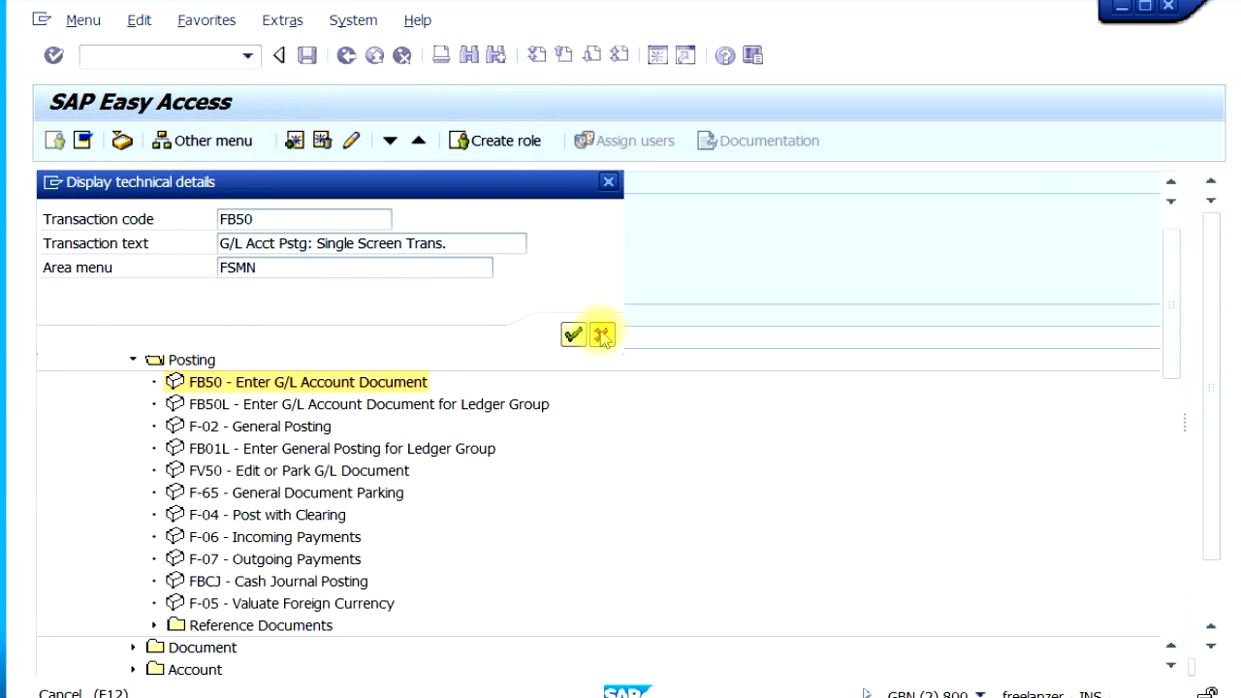
# Close the FB50 technical details and turn off Display technical names in Settings
pyautogui.click(599, 333)
pyautogui.click(290, 30)
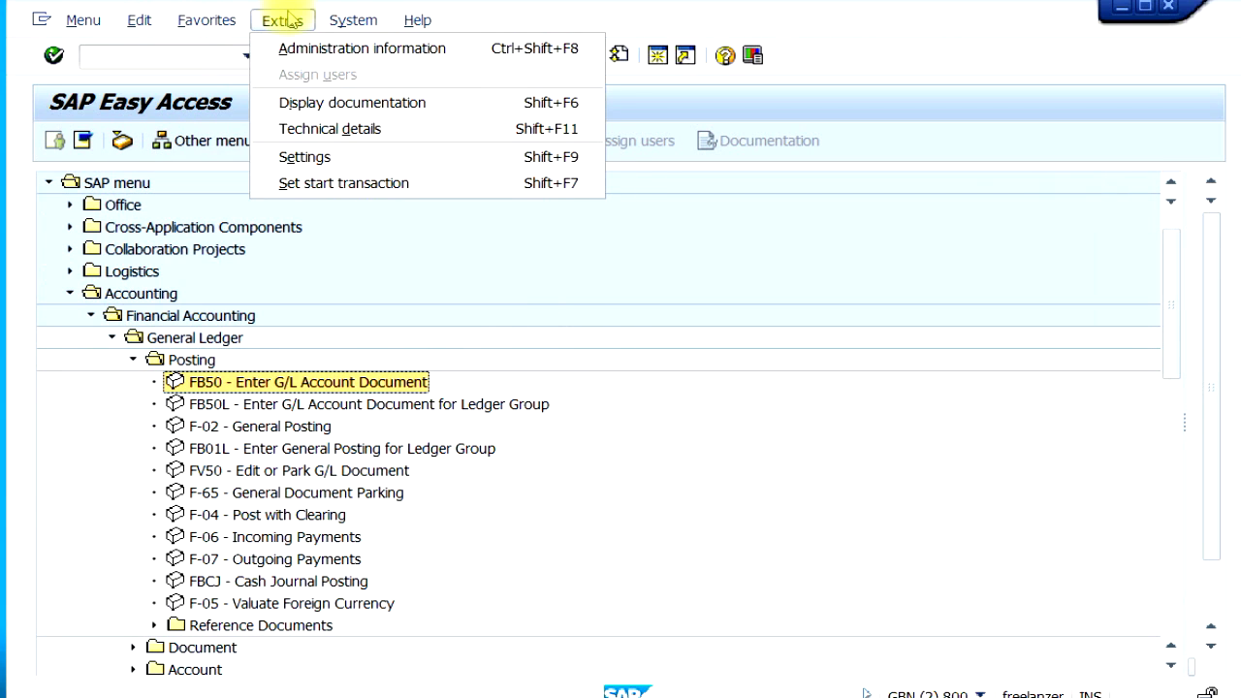
pyautogui.click(308, 158)
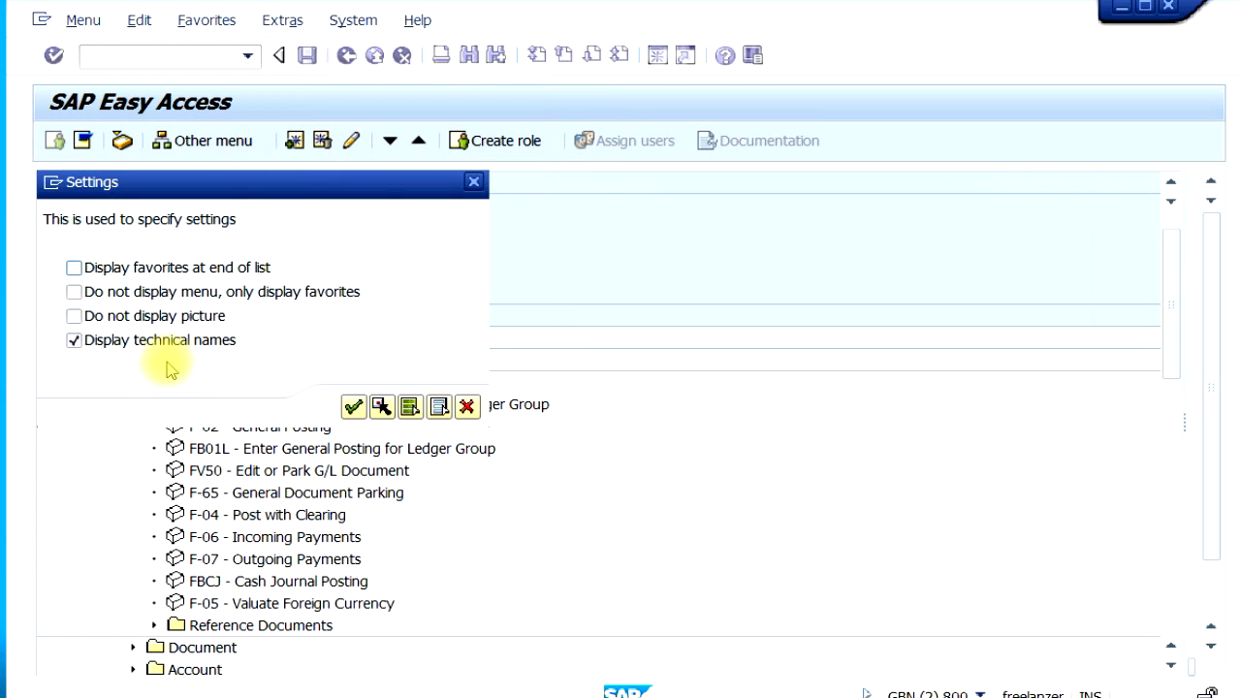
pyautogui.click(167, 349)
pyautogui.click(354, 406)
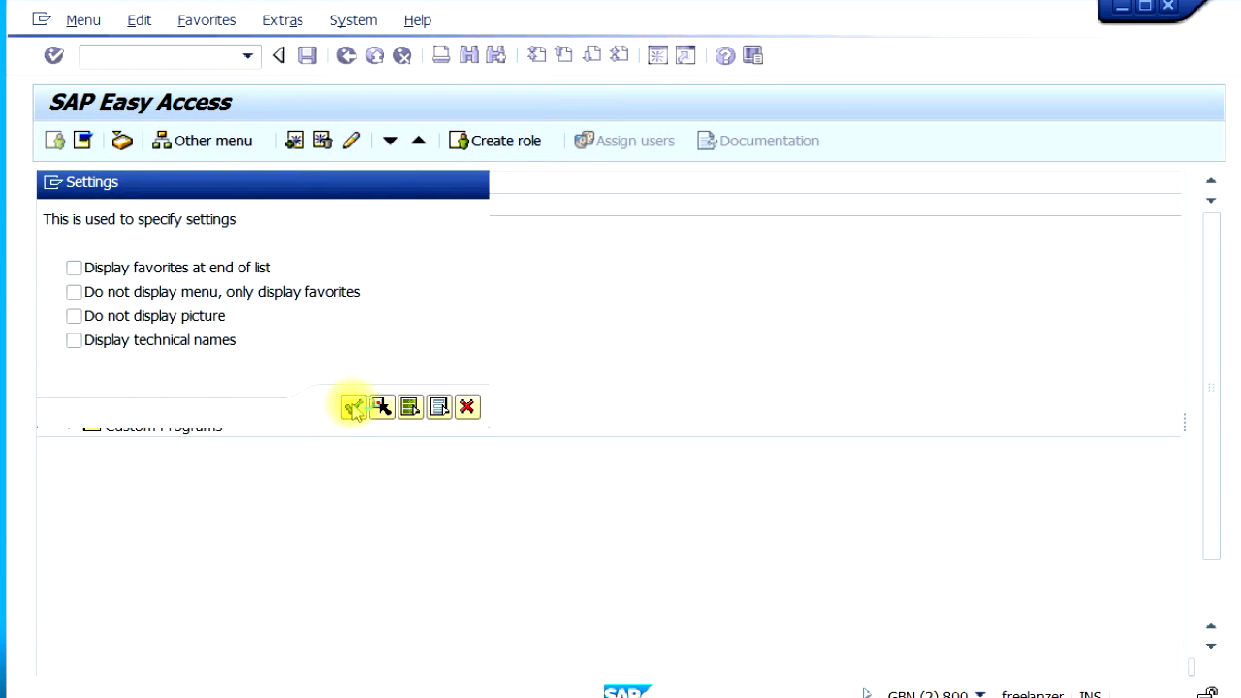
# Re-expand Accounting > Financial Accounting > General Ledger > Posting to see code-free names
pyautogui.click(69, 337)
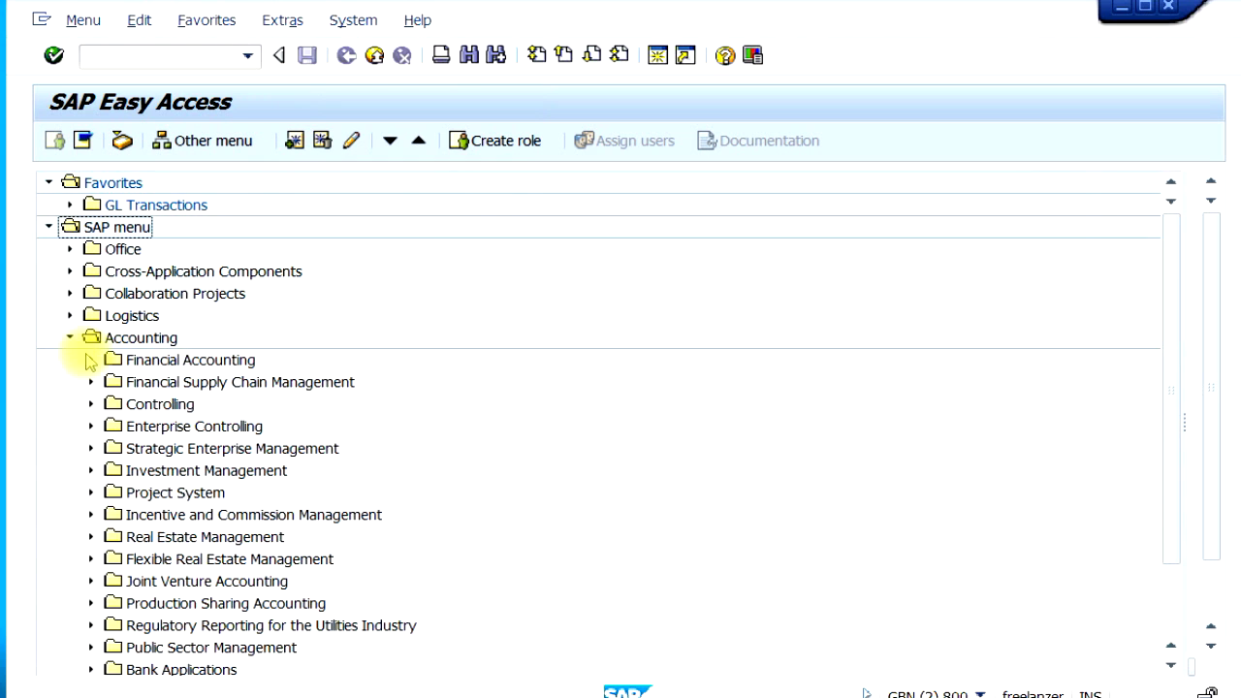
pyautogui.click(90, 360)
pyautogui.click(112, 382)
pyautogui.click(132, 404)
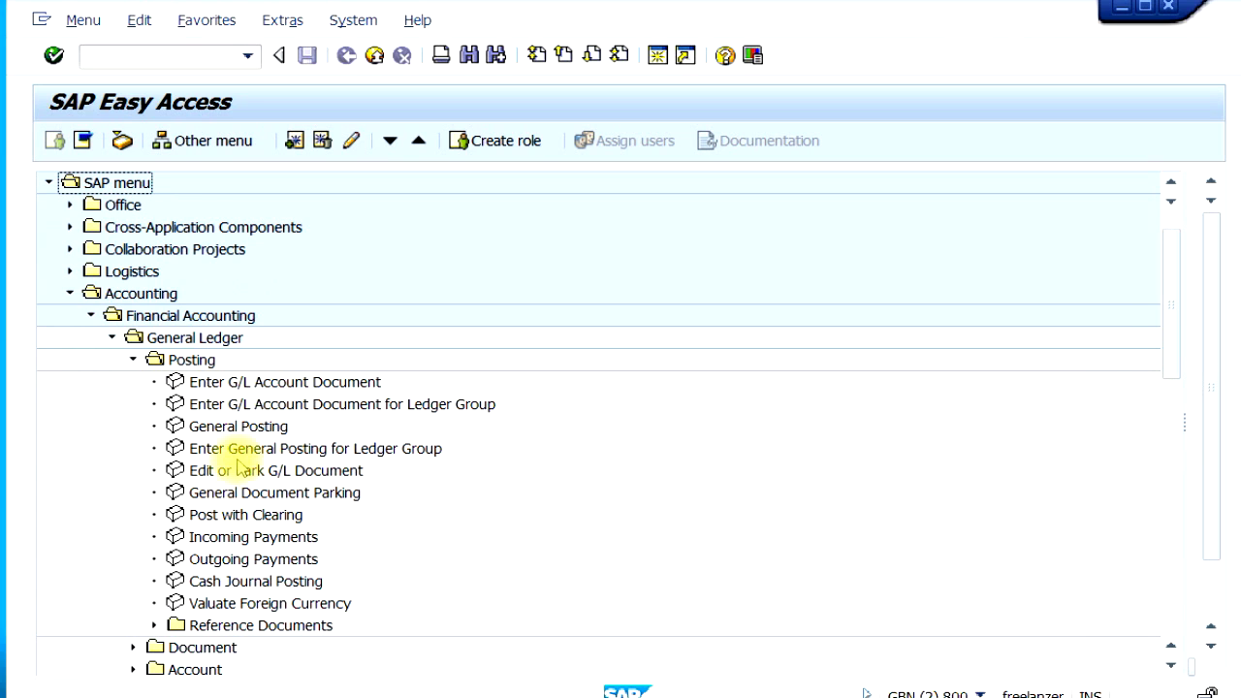
# Turn Display technical names back on in the menu Settings dialog
pyautogui.click(282, 19)
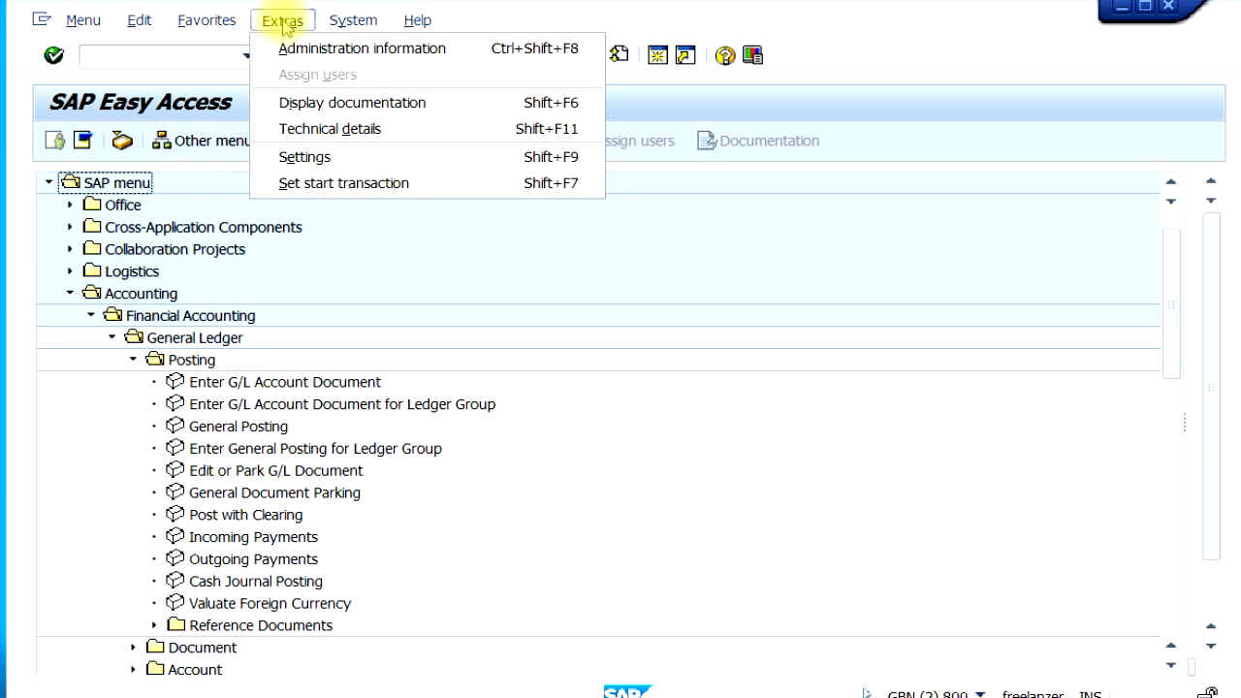
pyautogui.click(304, 165)
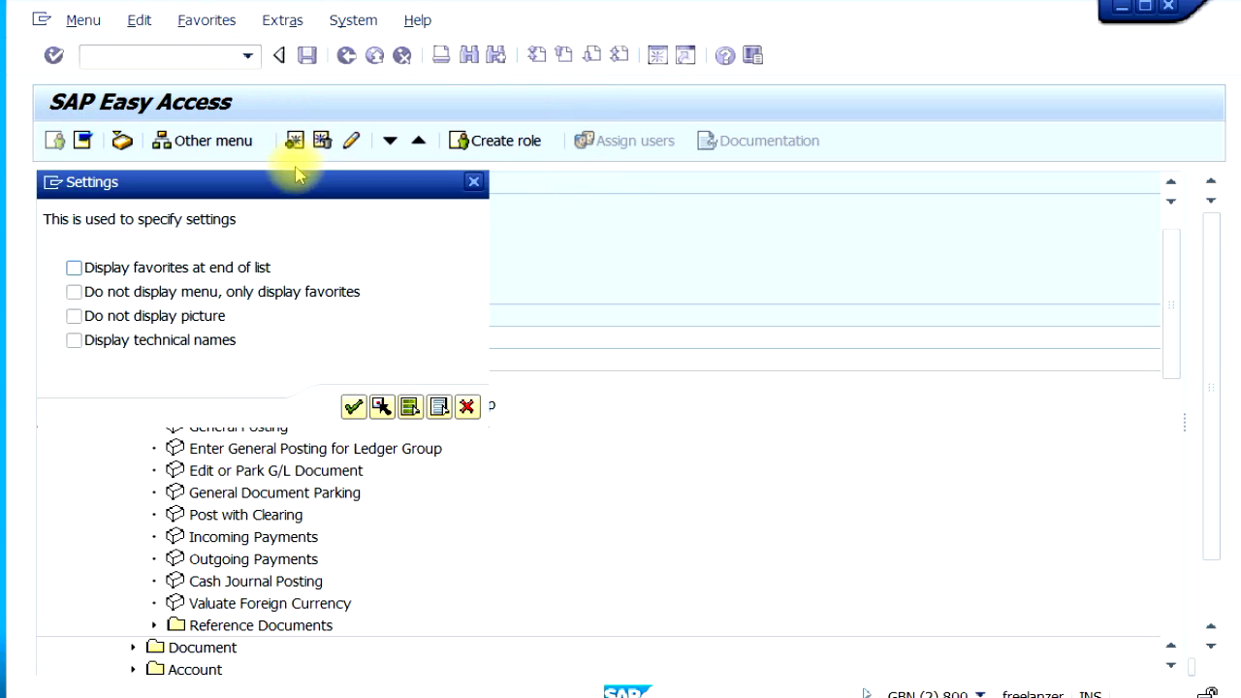
pyautogui.click(178, 342)
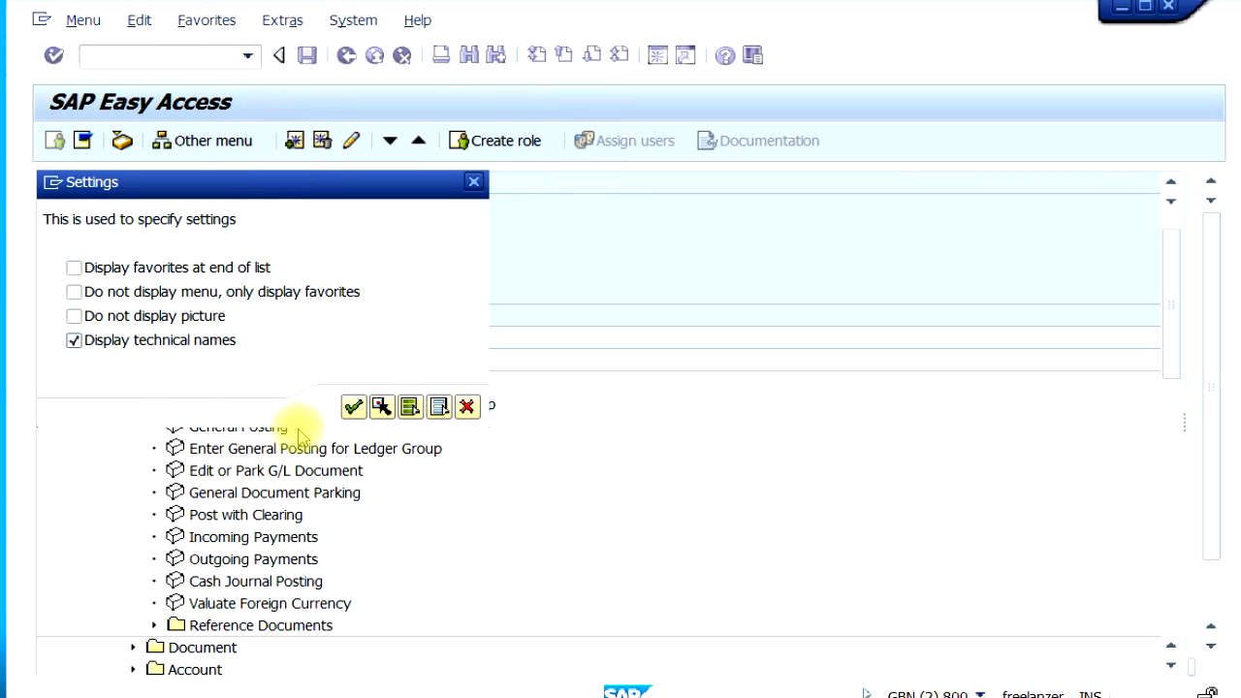
pyautogui.click(354, 407)
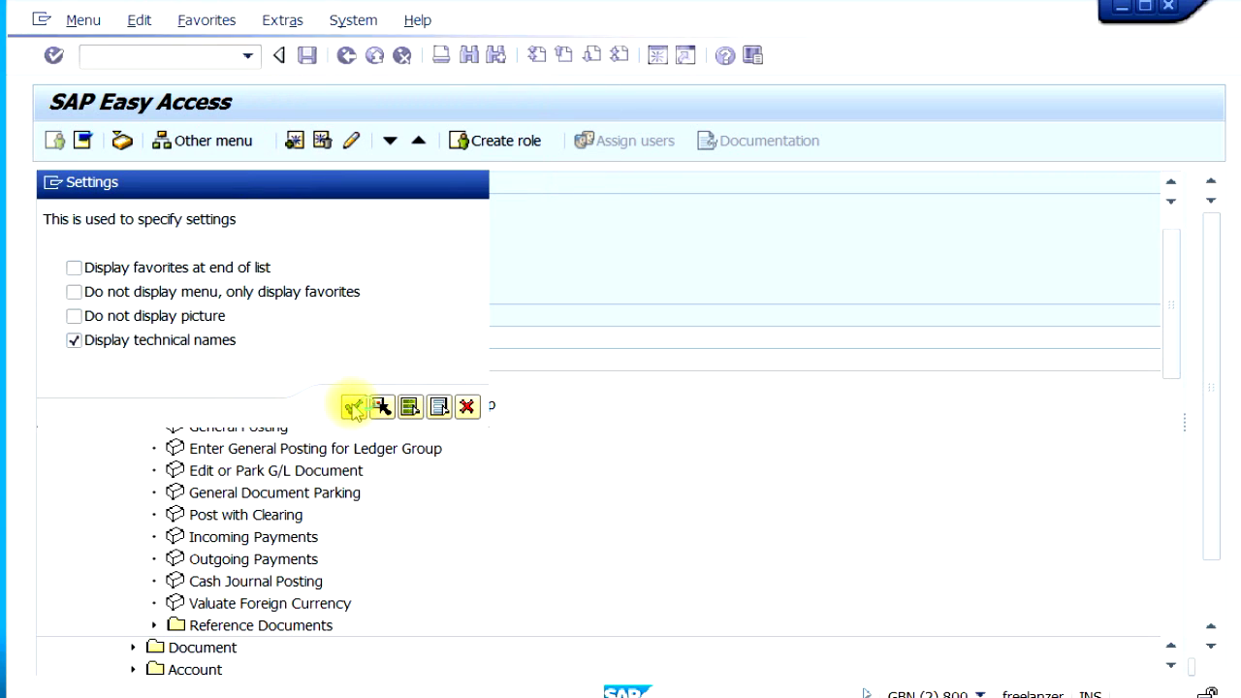
# Expand Accounting down to General Ledger Posting, now showing FB50, F-02 and other codes
pyautogui.click(69, 338)
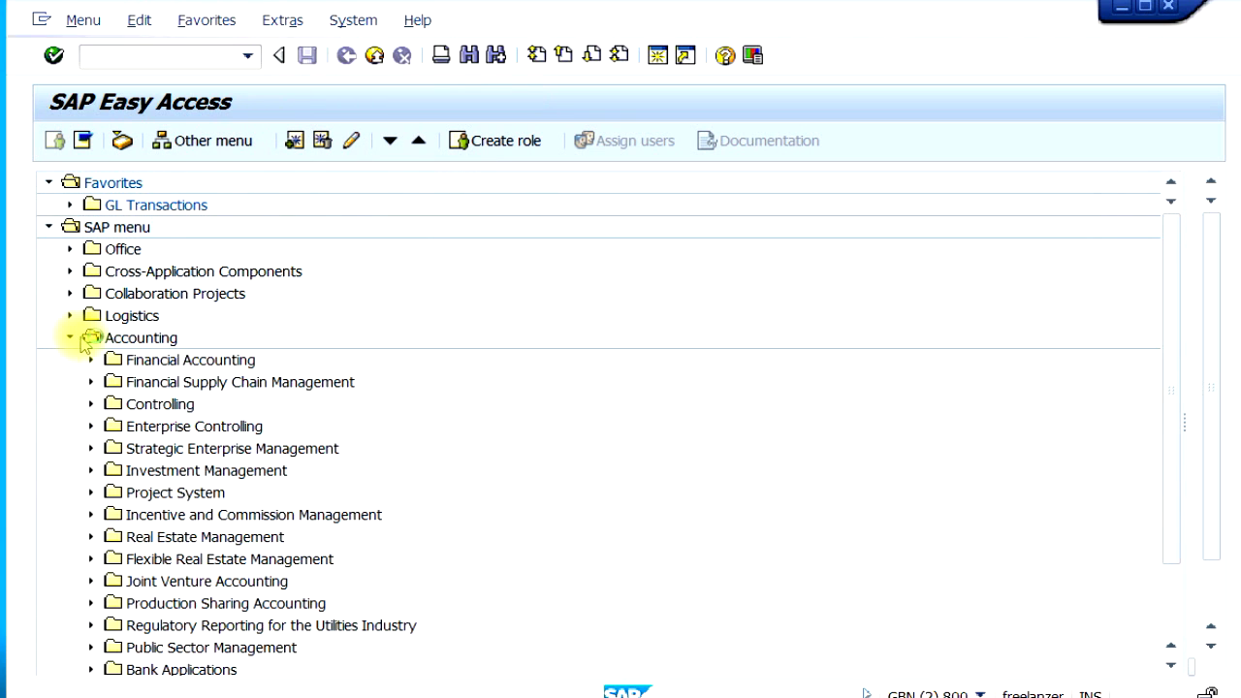
pyautogui.click(90, 359)
pyautogui.click(112, 381)
pyautogui.click(133, 404)
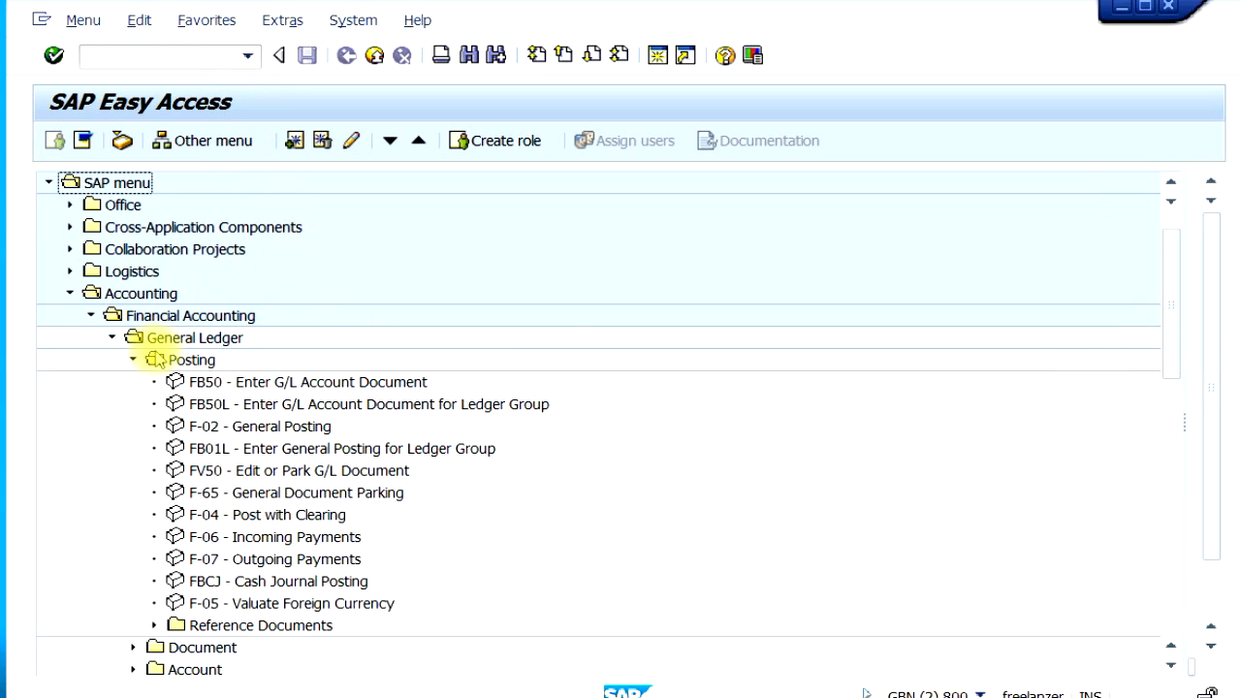
# Collapse Posting, General Ledger, Financial Accounting and Accounting in the menu tree
pyautogui.click(131, 359)
pyautogui.click(111, 337)
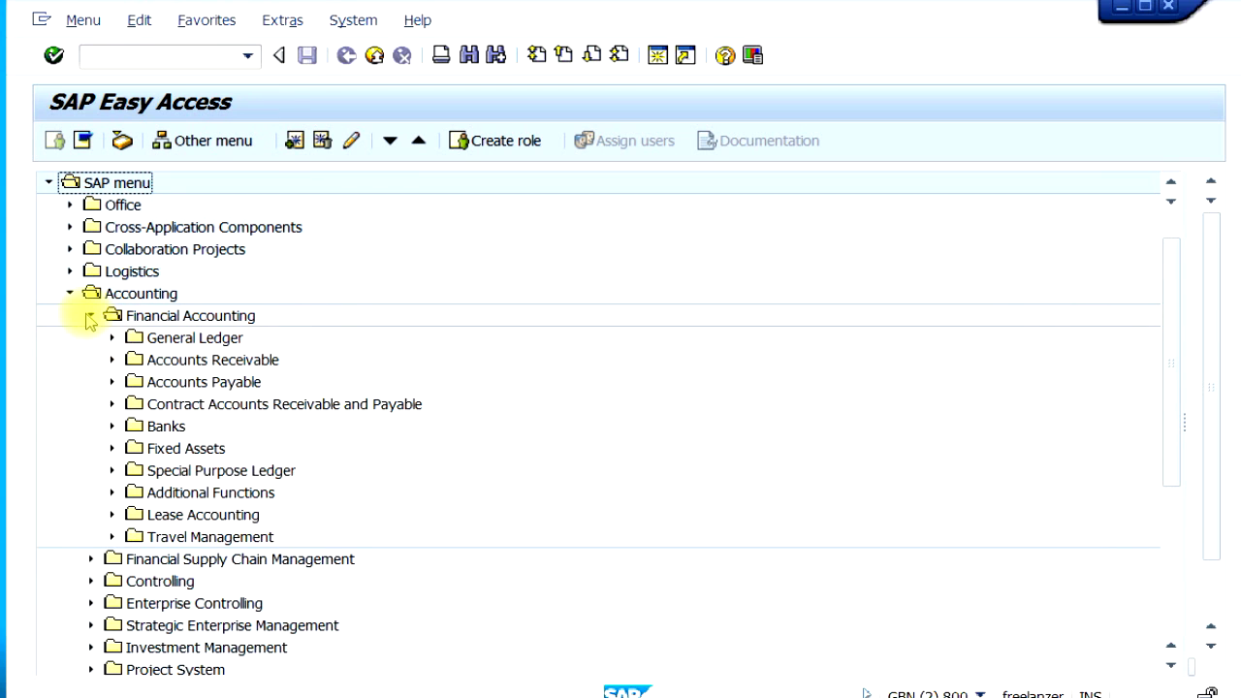
pyautogui.click(91, 316)
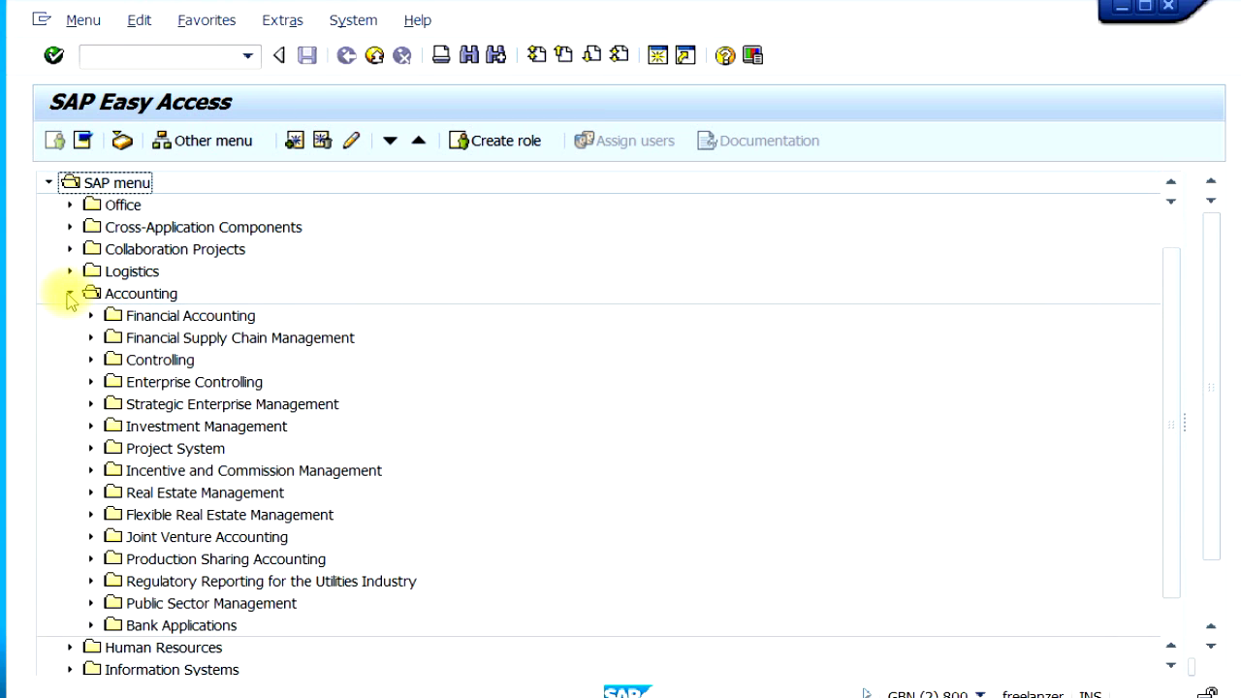
pyautogui.click(69, 294)
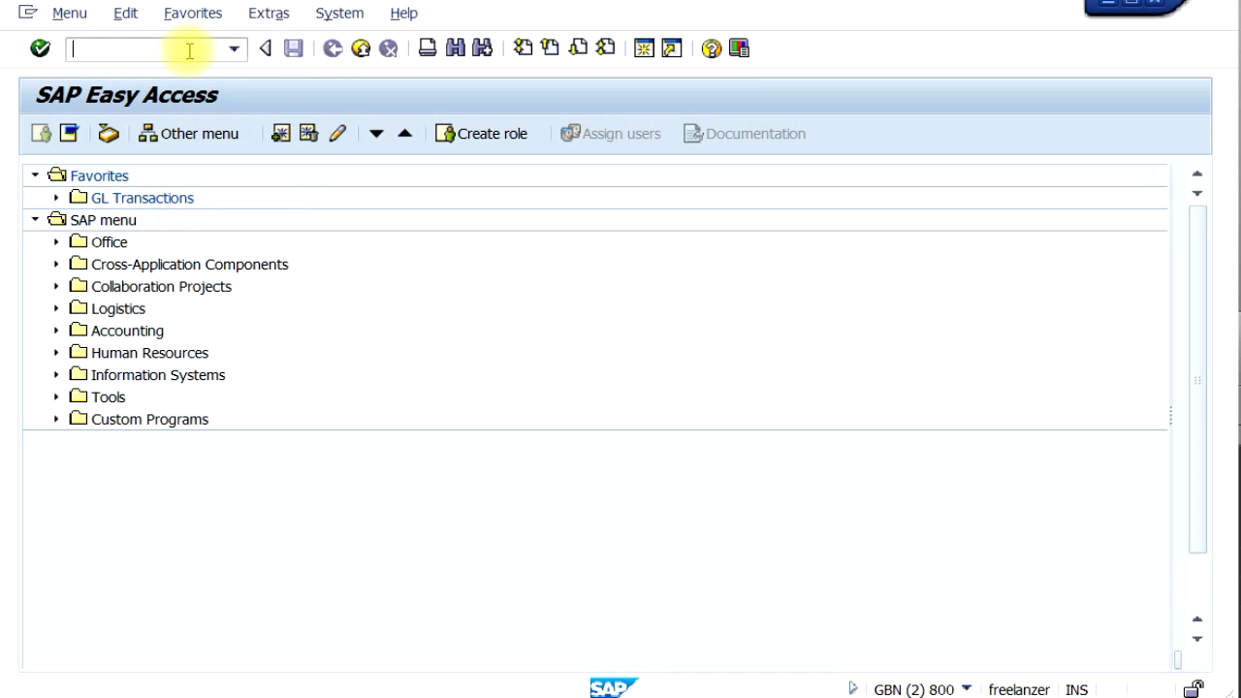
# Run transaction SPRO from the command field
pyautogui.write('spro')
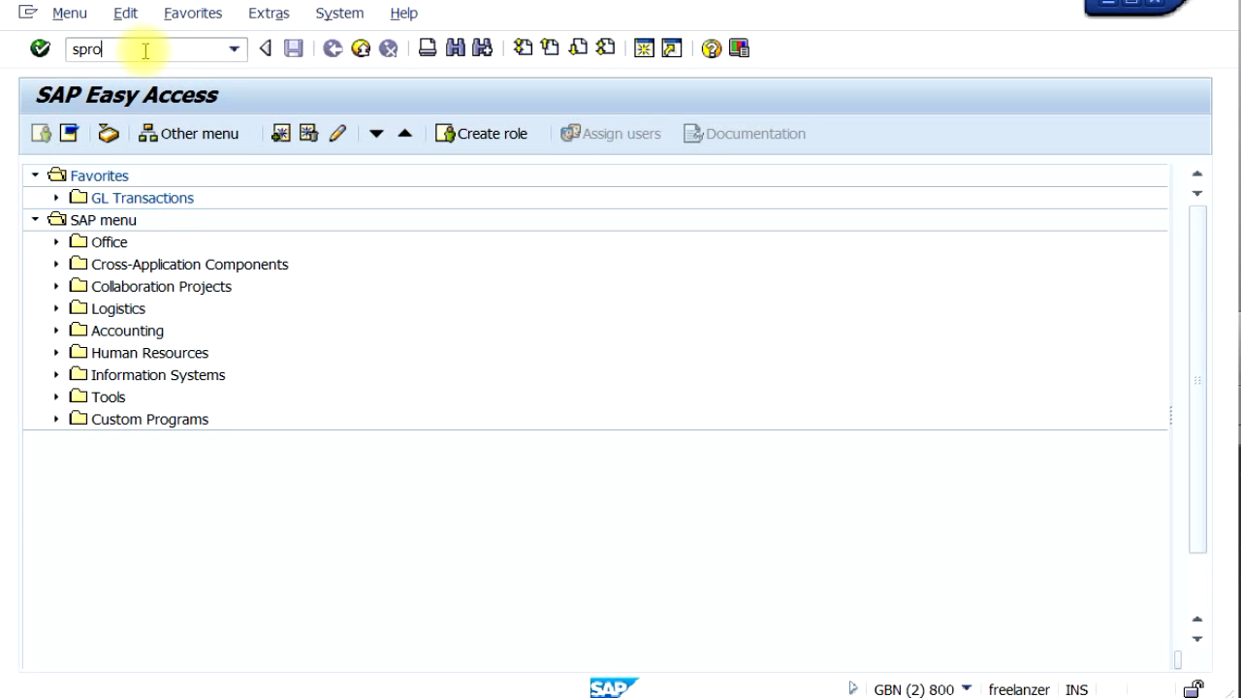
pyautogui.press('Return')
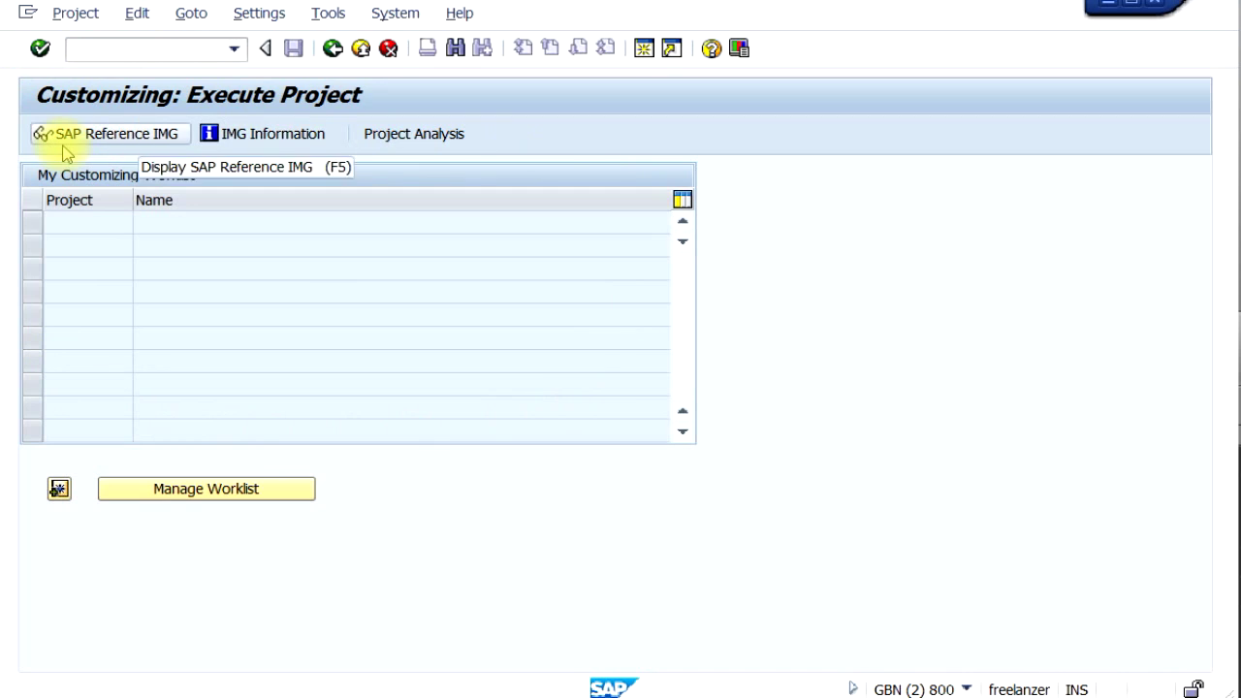
# Open the SAP Reference IMG from the Customizing: Execute Project screen
pyautogui.click(150, 134)
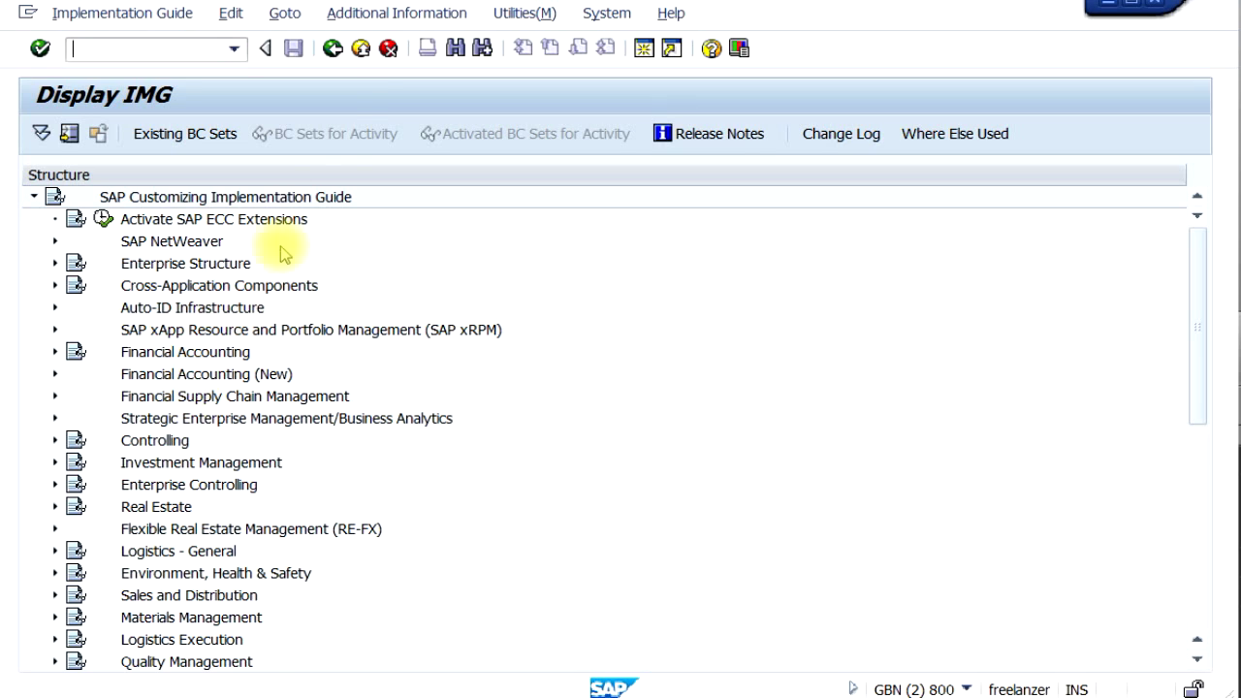
# Display attribute keys like EA-SCHALTER in the IMG and widen the Additional information column
pyautogui.click(397, 21)
pyautogui.moveTo(417, 50)
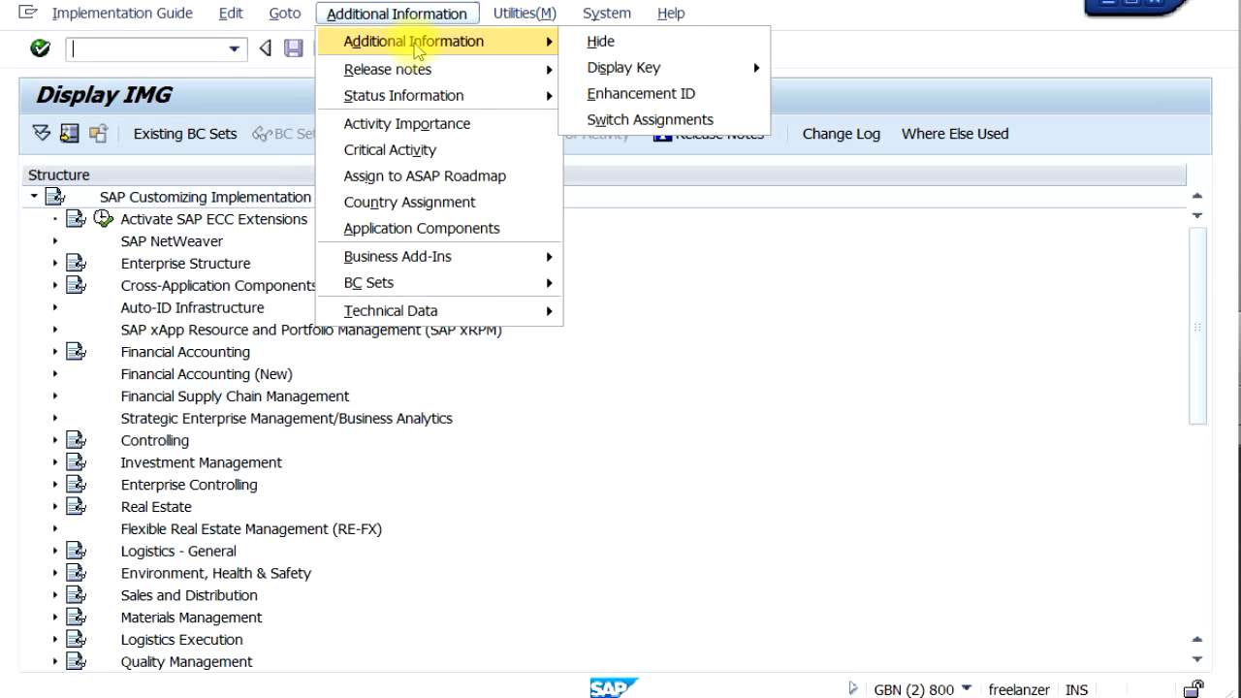
pyautogui.moveTo(643, 75)
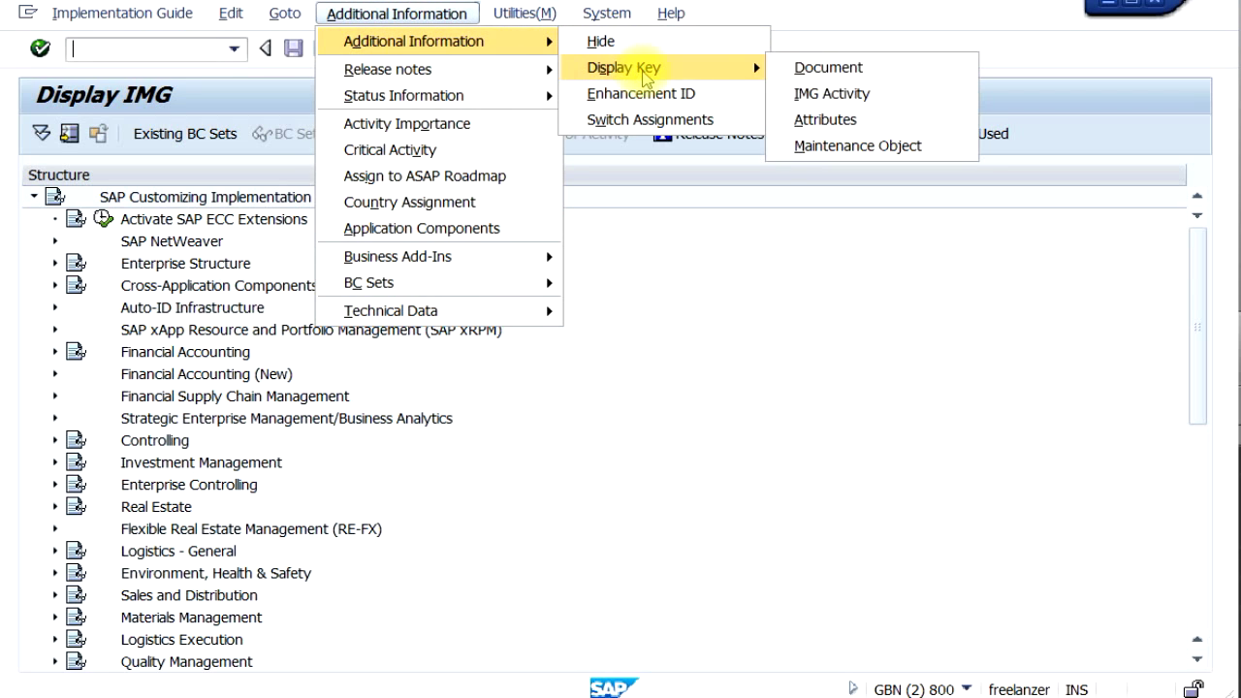
pyautogui.click(864, 119)
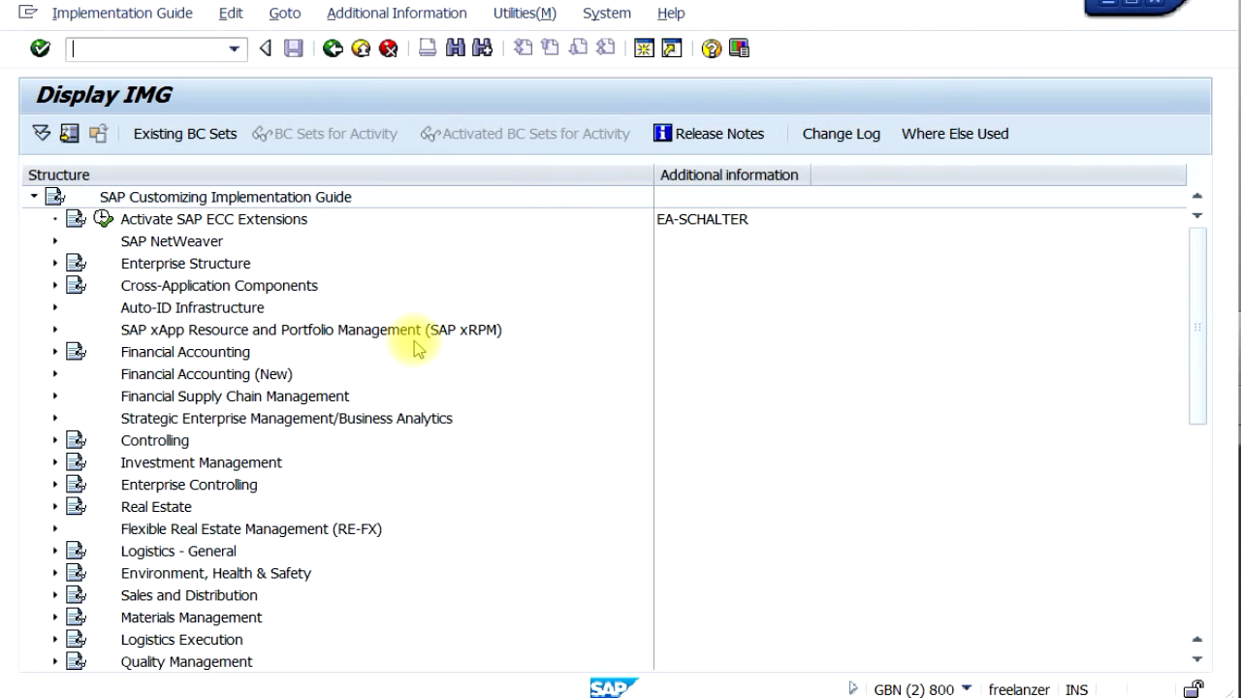
pyautogui.moveTo(812, 174); pyautogui.dragTo(945, 174)
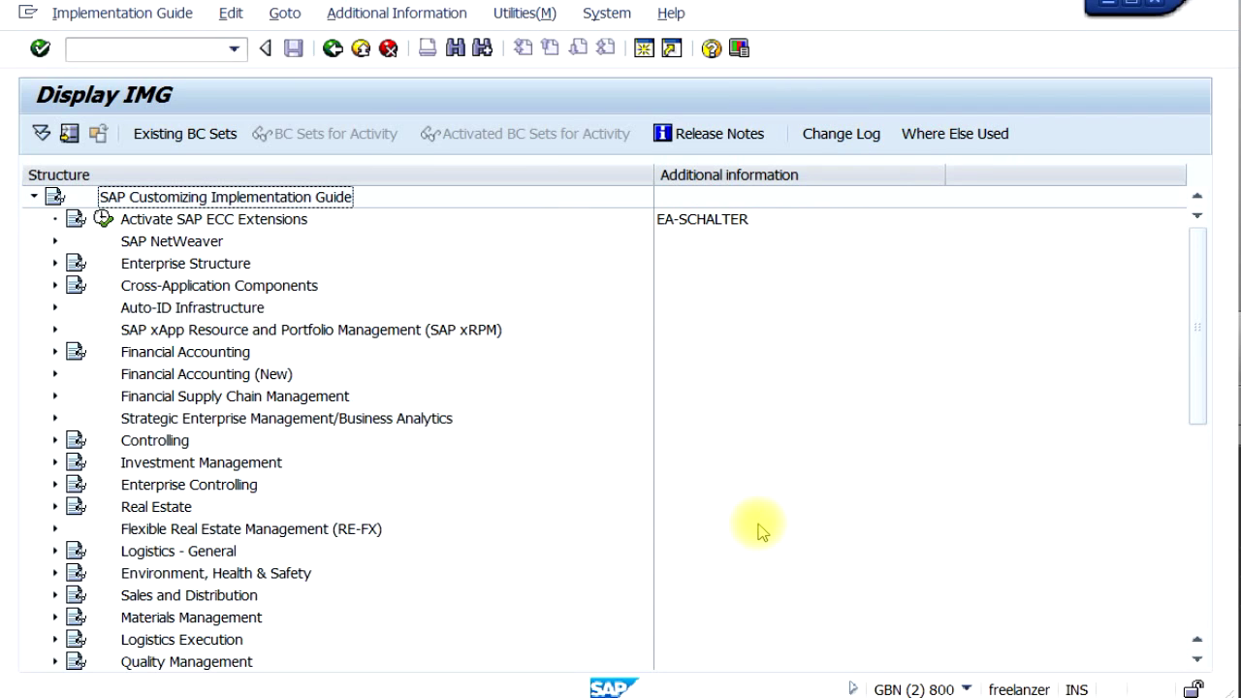
# Execute Edit, Copy, Delete, Check Company Code under Enterprise Structure > Definition > Financial Accounting
pyautogui.click(55, 263)
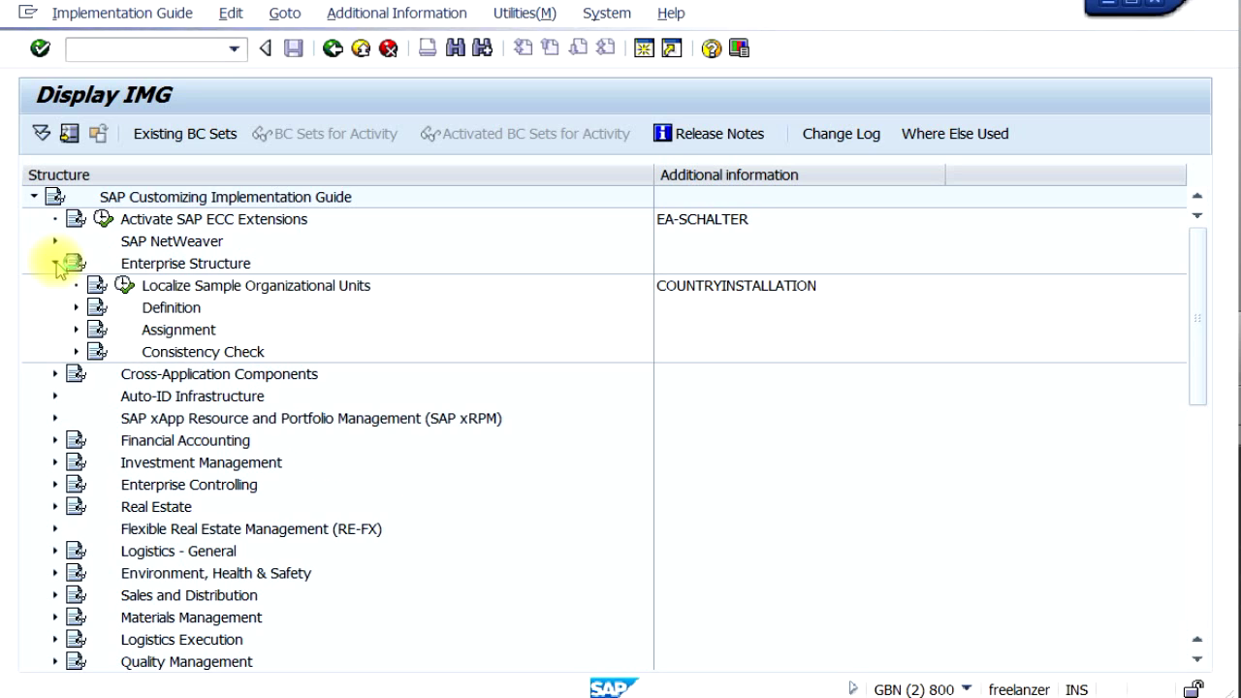
pyautogui.click(77, 307)
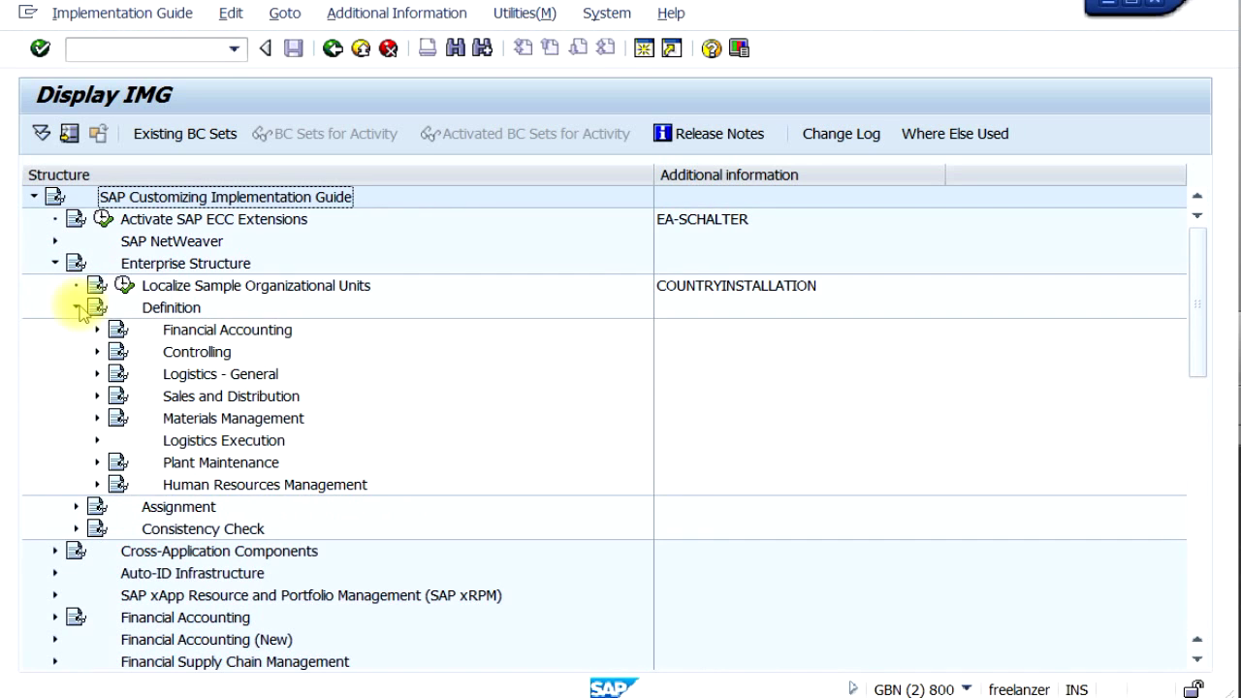
pyautogui.click(98, 331)
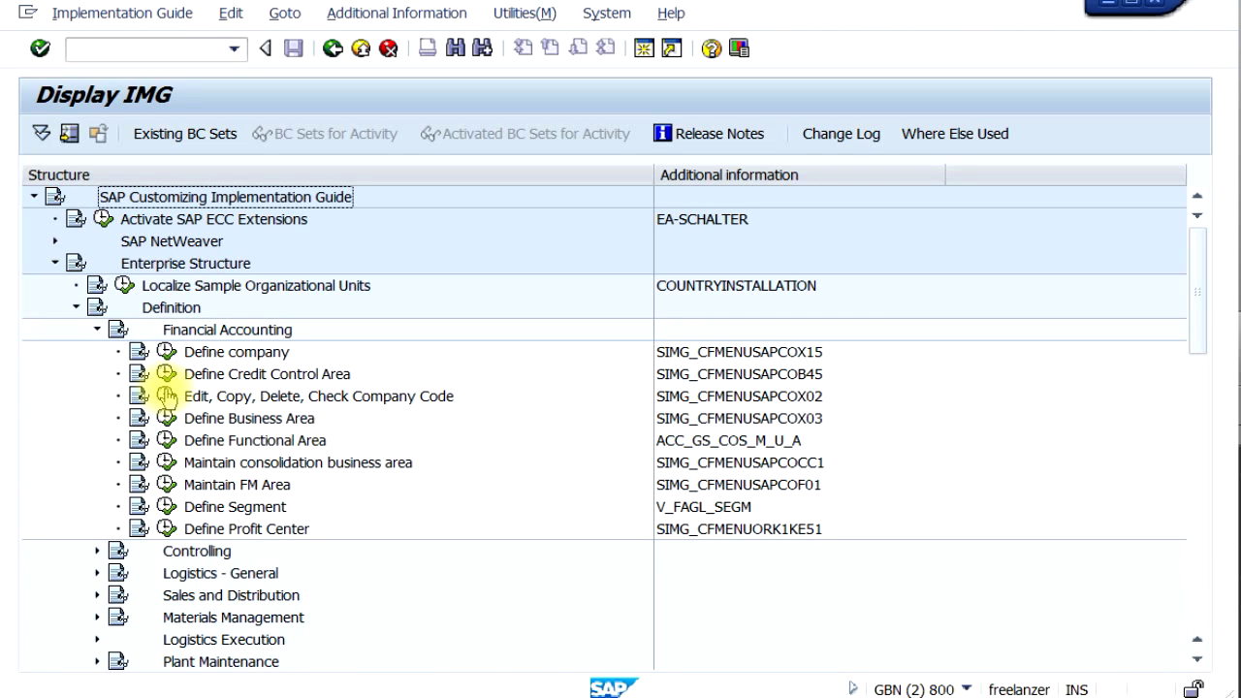
pyautogui.click(291, 397)
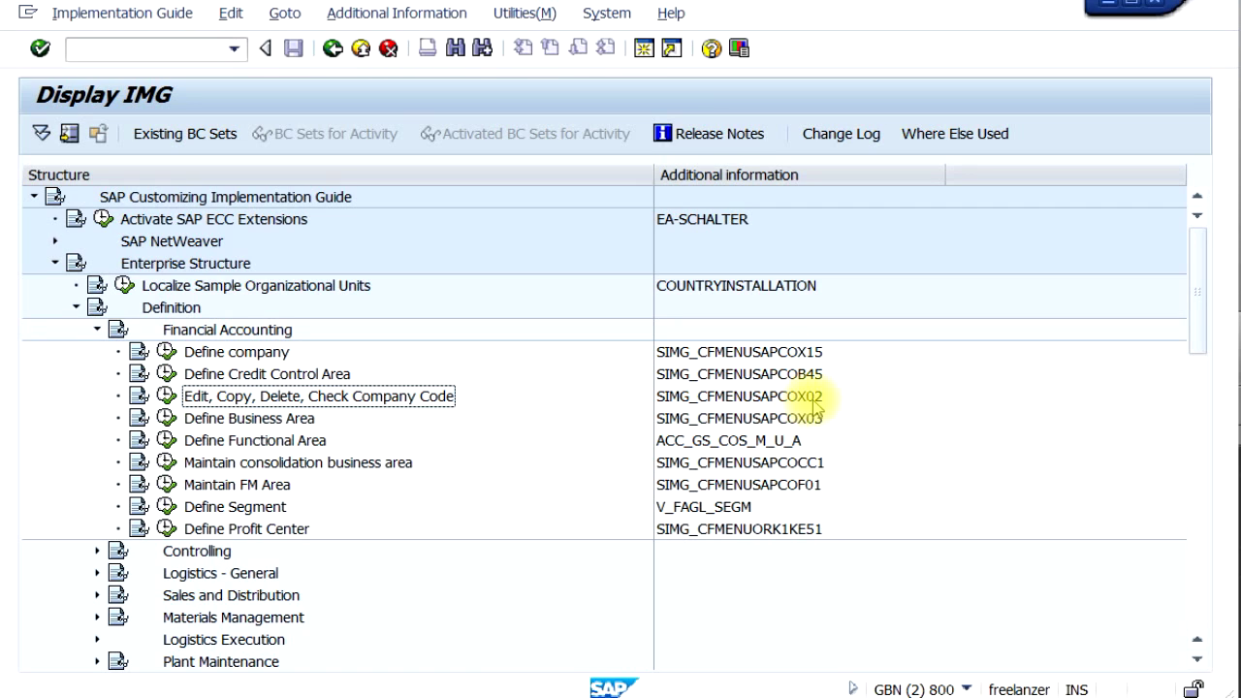
pyautogui.click(166, 397)
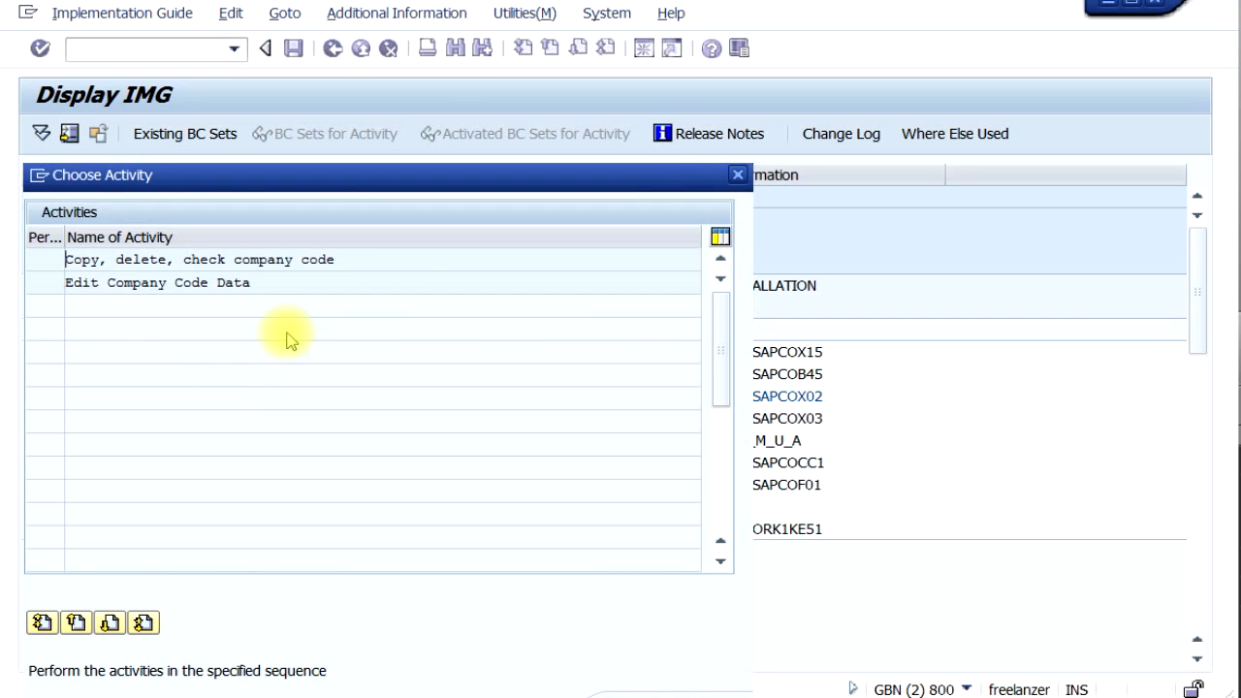
# Move the Choose Activity dialog aside and cancel it without running an activity
pyautogui.moveTo(575, 177); pyautogui.dragTo(639, 127)
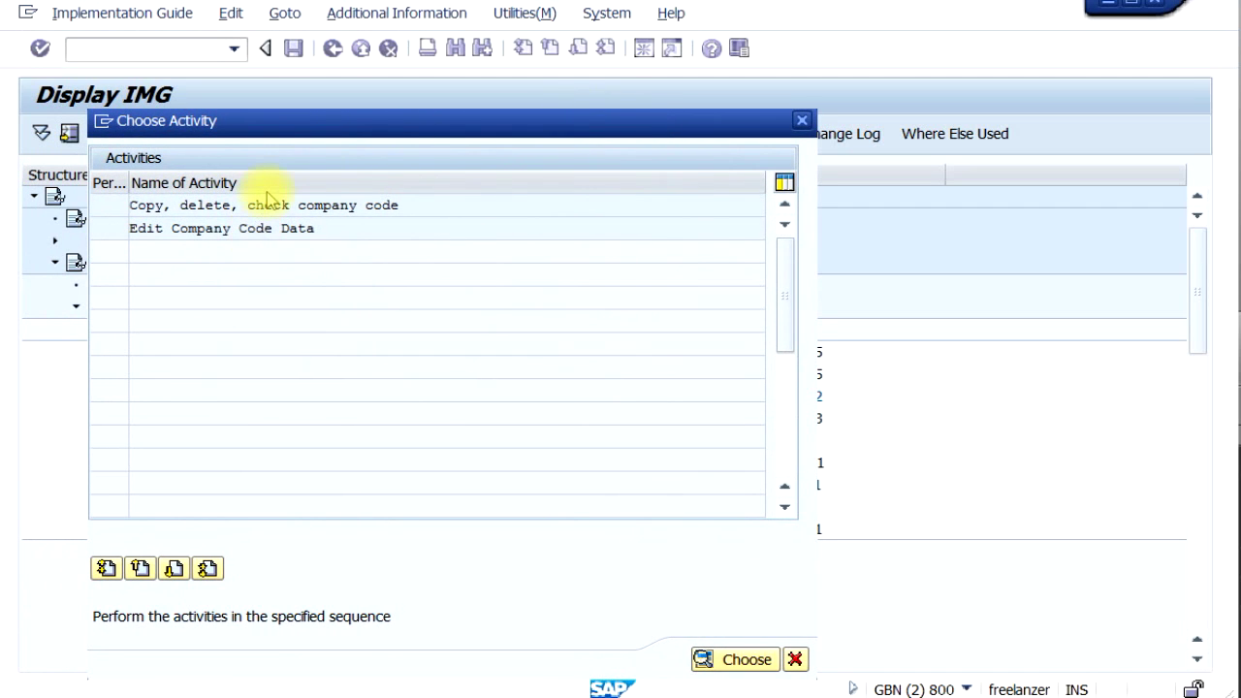
pyautogui.click(795, 659)
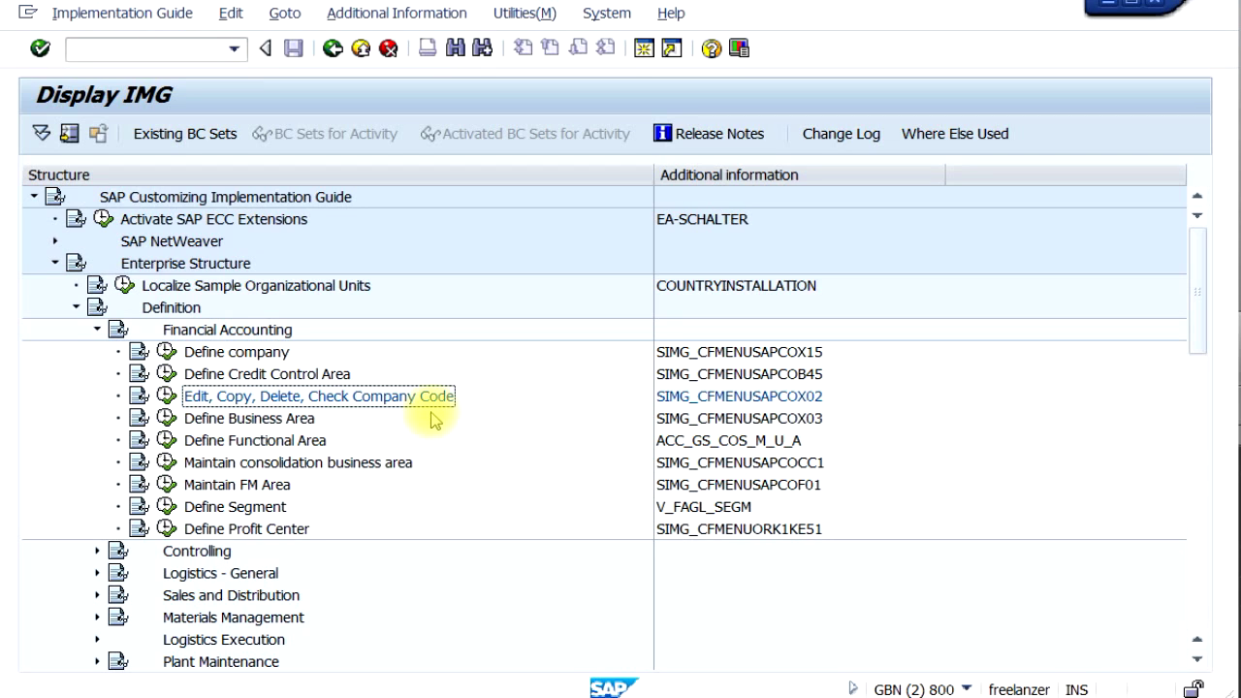
# Run OX02 in a new session to list the 161 company codes, then start another session from Display IMG
pyautogui.click(643, 50)
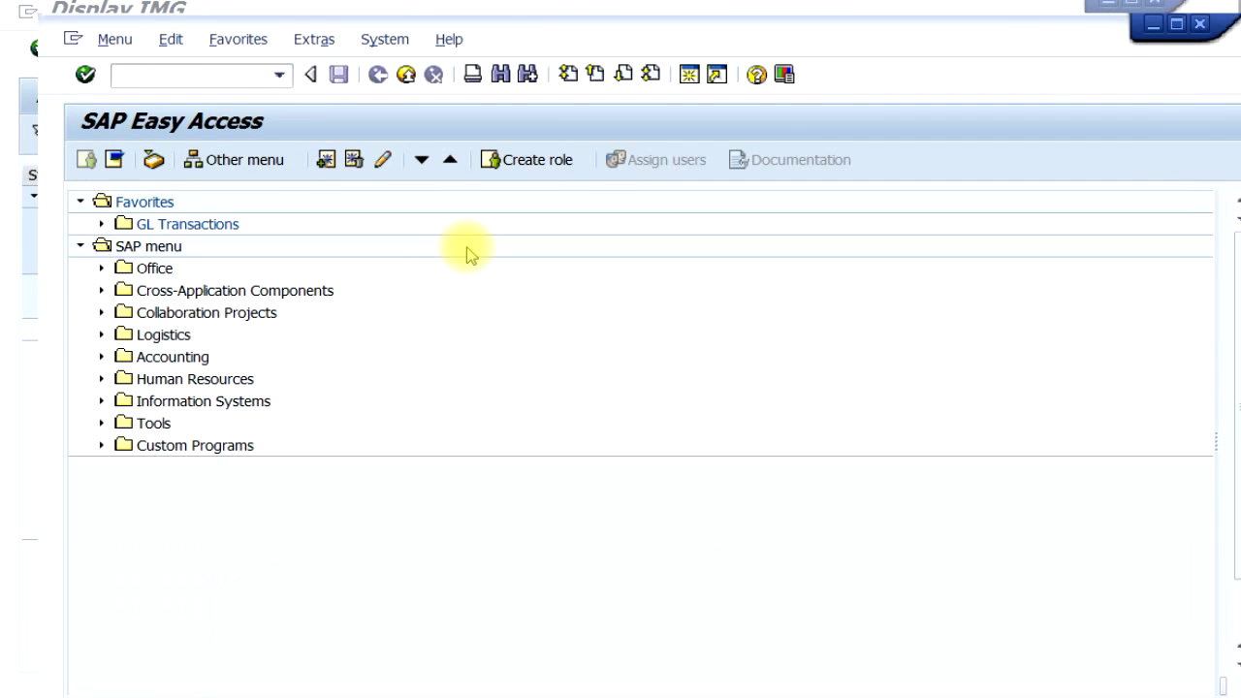
pyautogui.write('OX02')
pyautogui.press('Return')
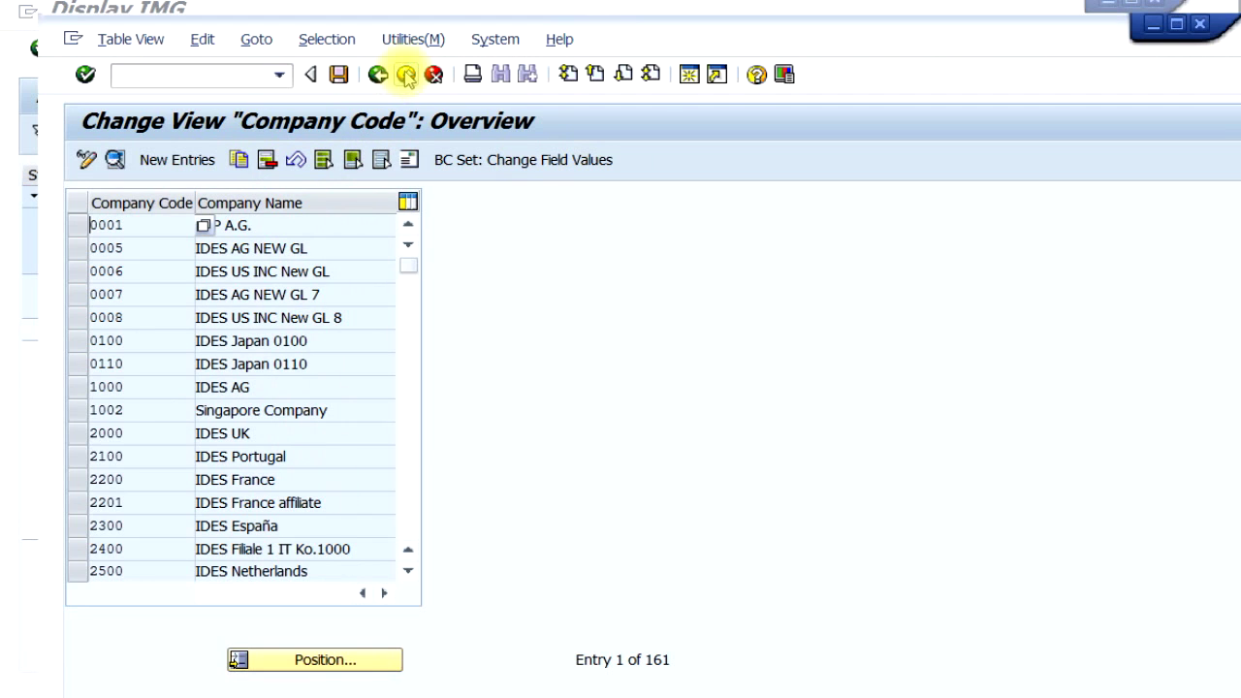
pyautogui.click(419, 3)
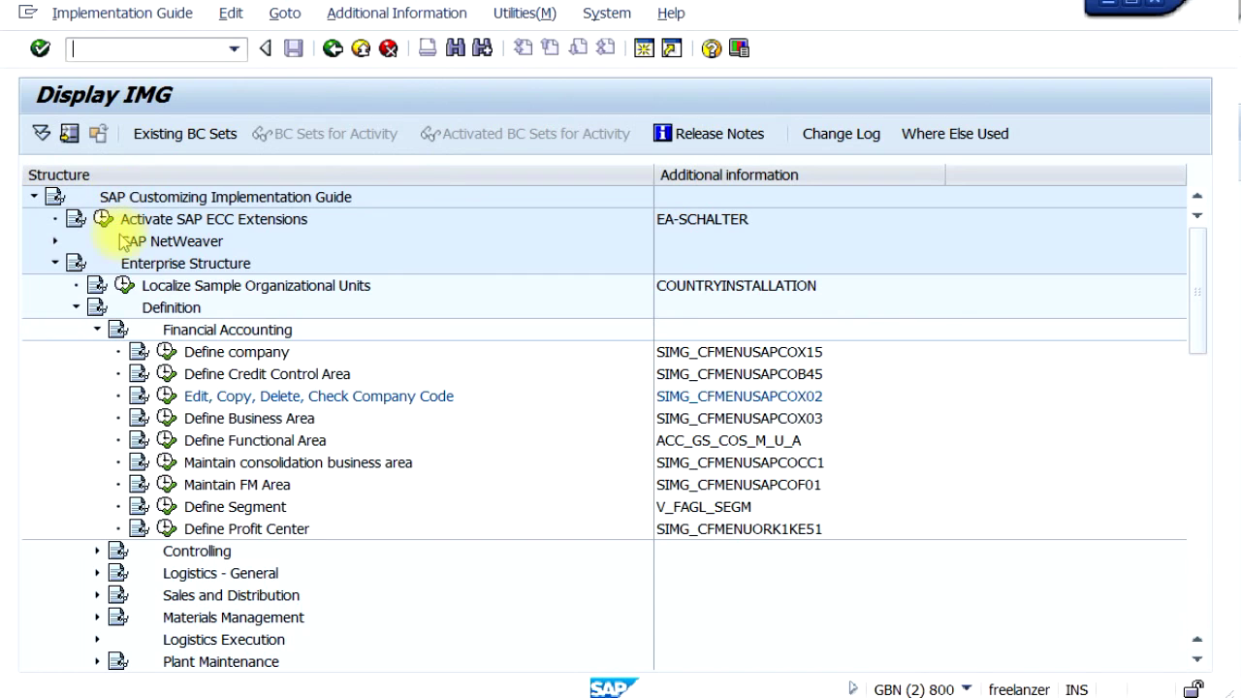
pyautogui.click(642, 50)
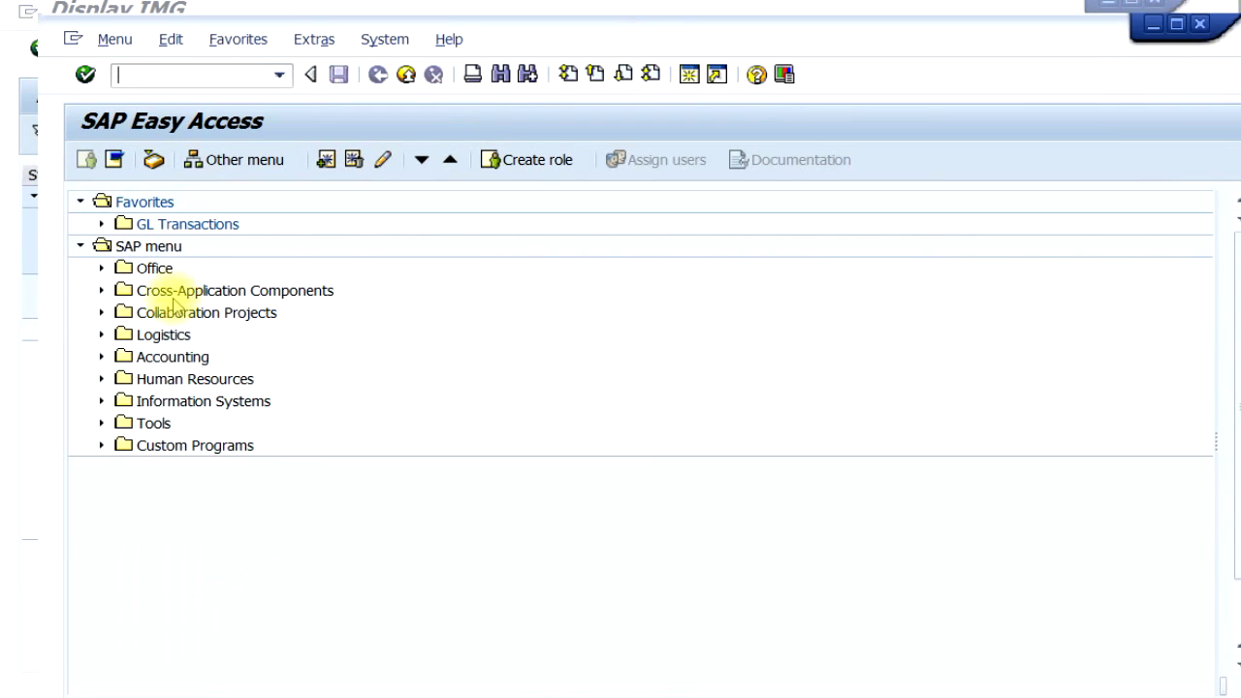